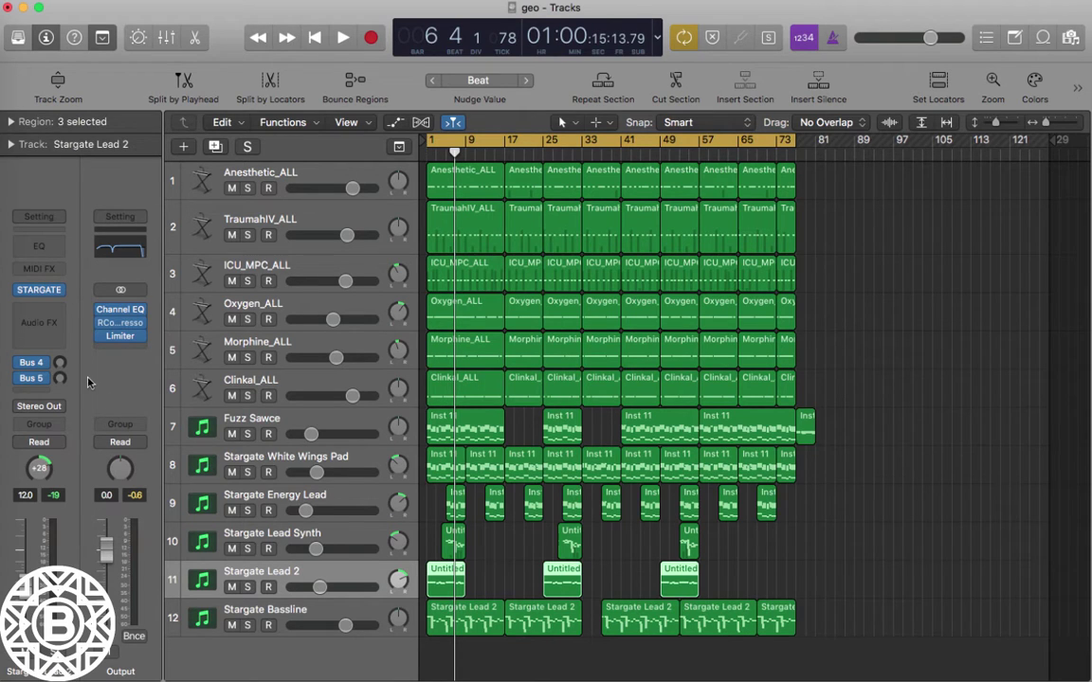
# Select the Stargate White Wings Pad track and examine its Stargate instrument settings and patch, closing the instrument window when finished.
pyautogui.press('Up')
pyautogui.press('Up')
pyautogui.press('Up')
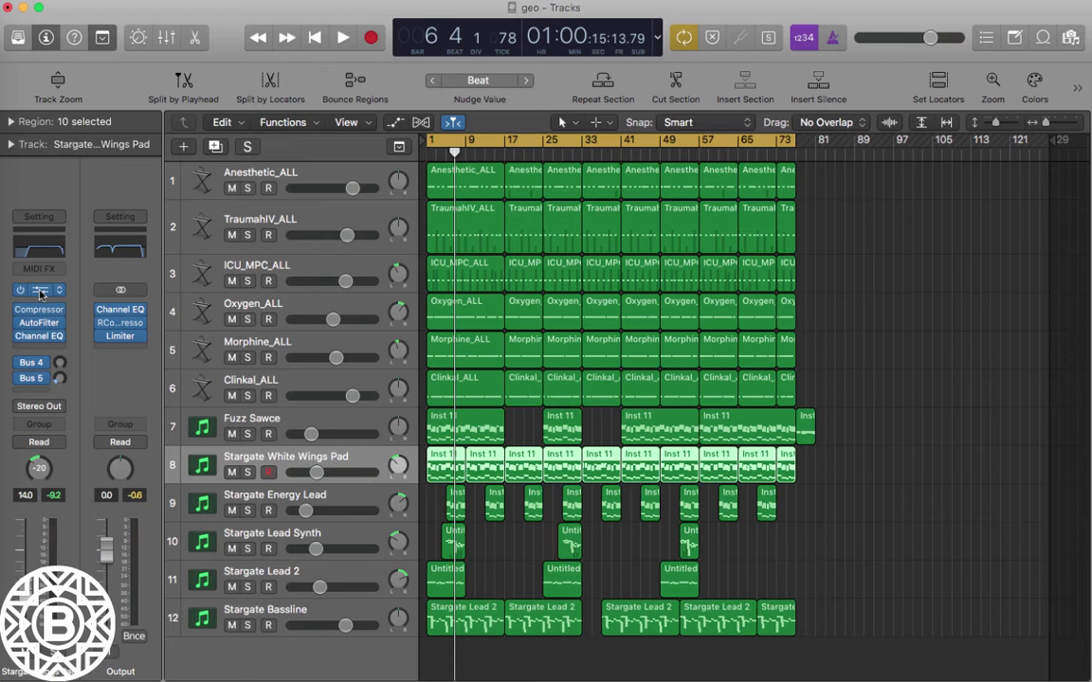
pyautogui.click(40, 291)
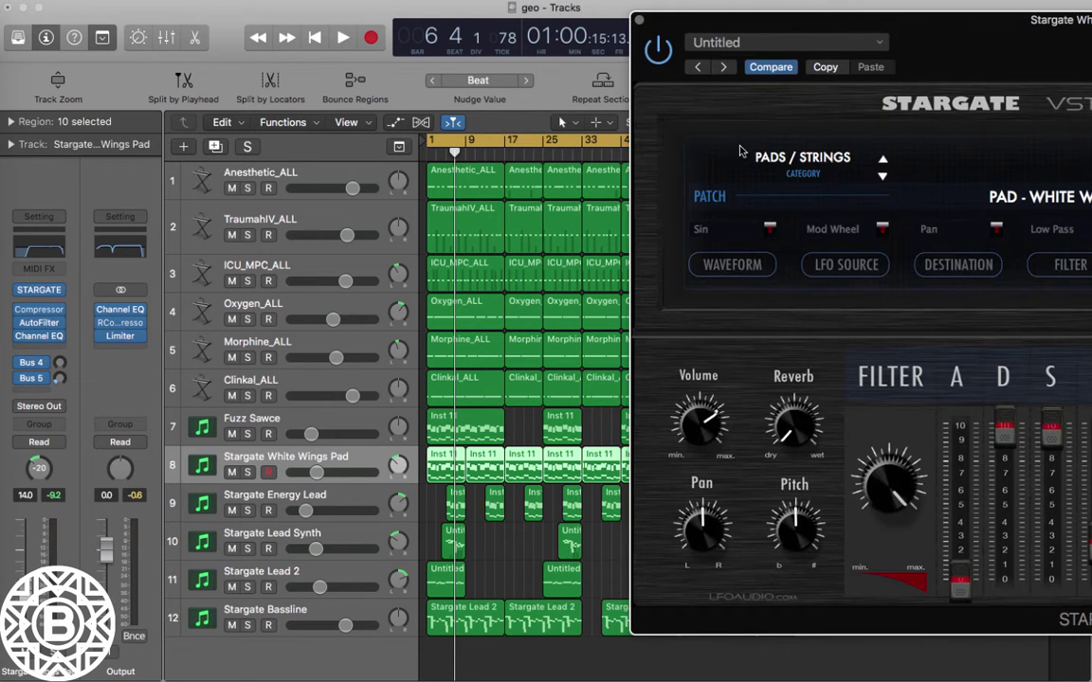
pyautogui.moveTo(839, 14); pyautogui.dragTo(230, 28)
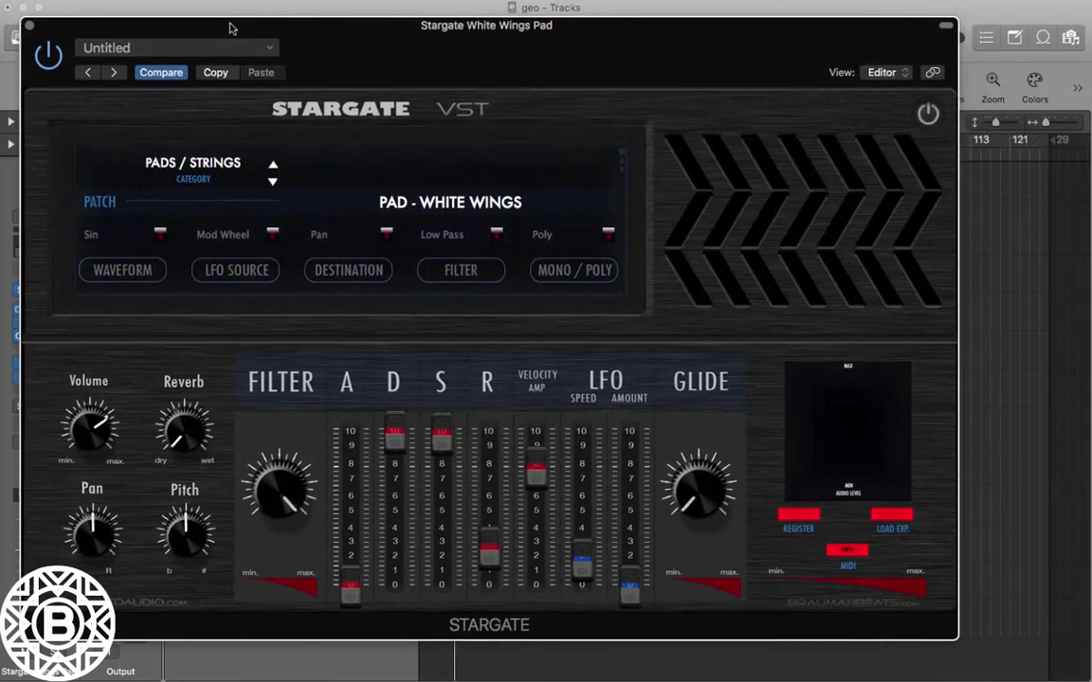
pyautogui.moveTo(298, 27); pyautogui.dragTo(344, 35)
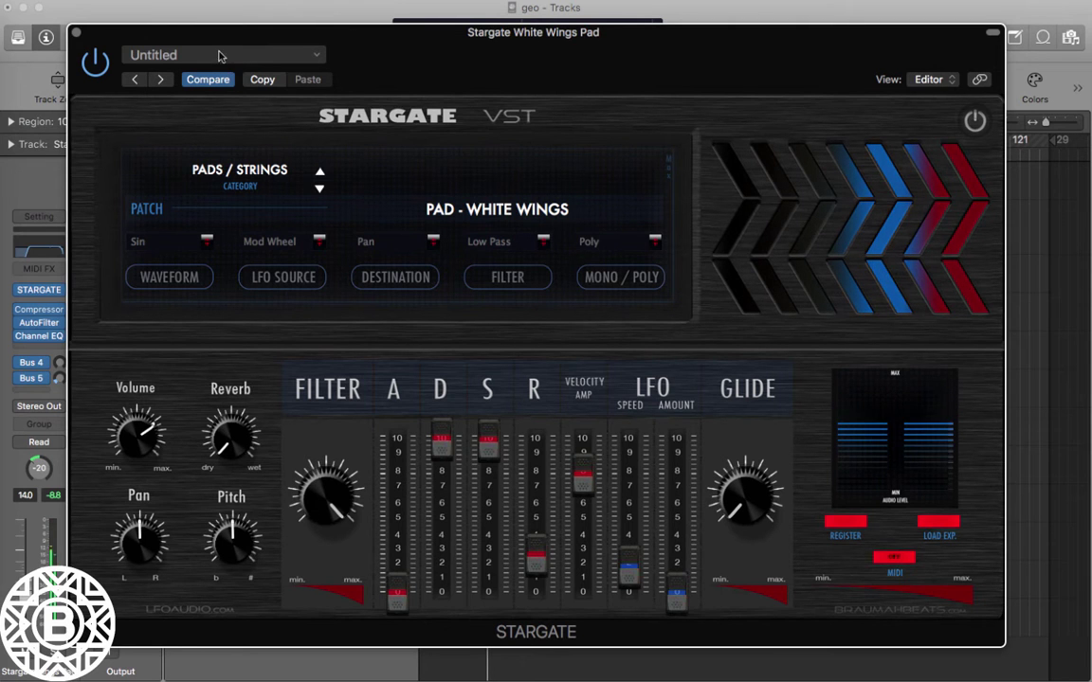
pyautogui.moveTo(210, 41); pyautogui.dragTo(240, 42)
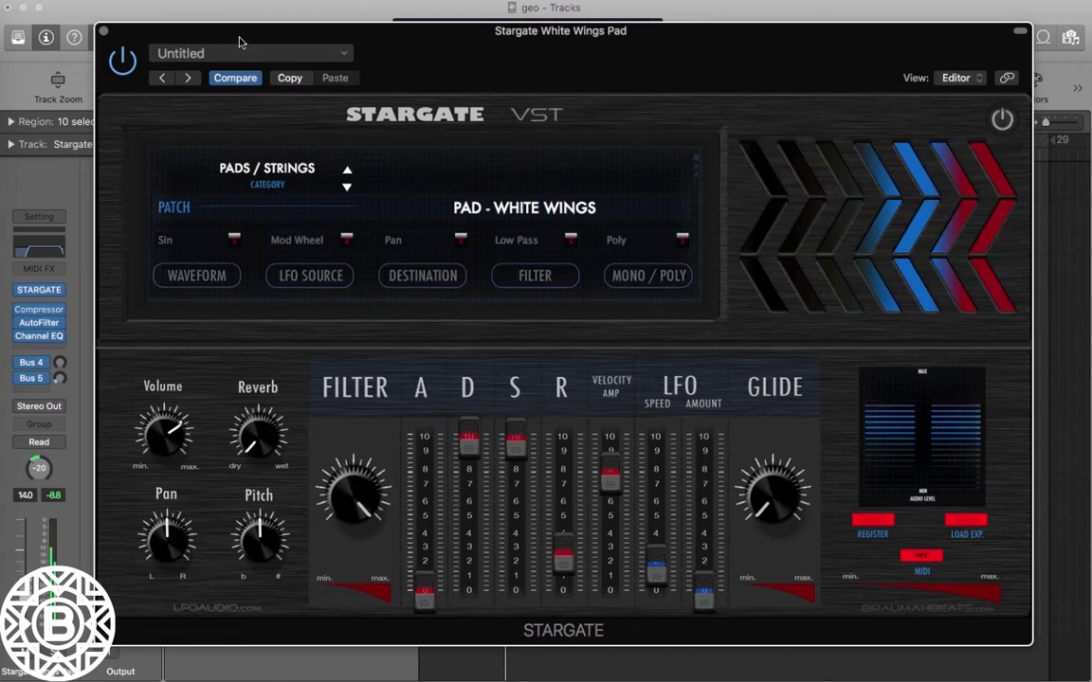
pyautogui.moveTo(240, 42)
pyautogui.mouseDown()
pyautogui.moveTo(260, 244)
pyautogui.moveTo(260, 617)
pyautogui.moveTo(269, 288)
pyautogui.moveTo(295, 132)
pyautogui.moveTo(232, 34)
pyautogui.mouseUp()
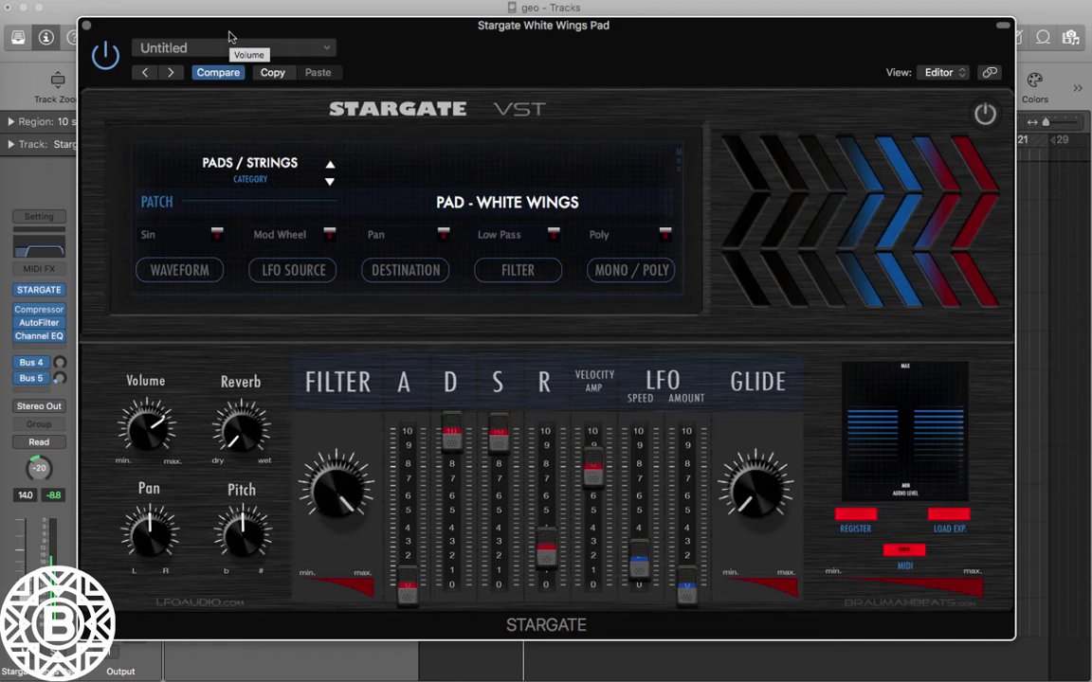
pyautogui.click(86, 26)
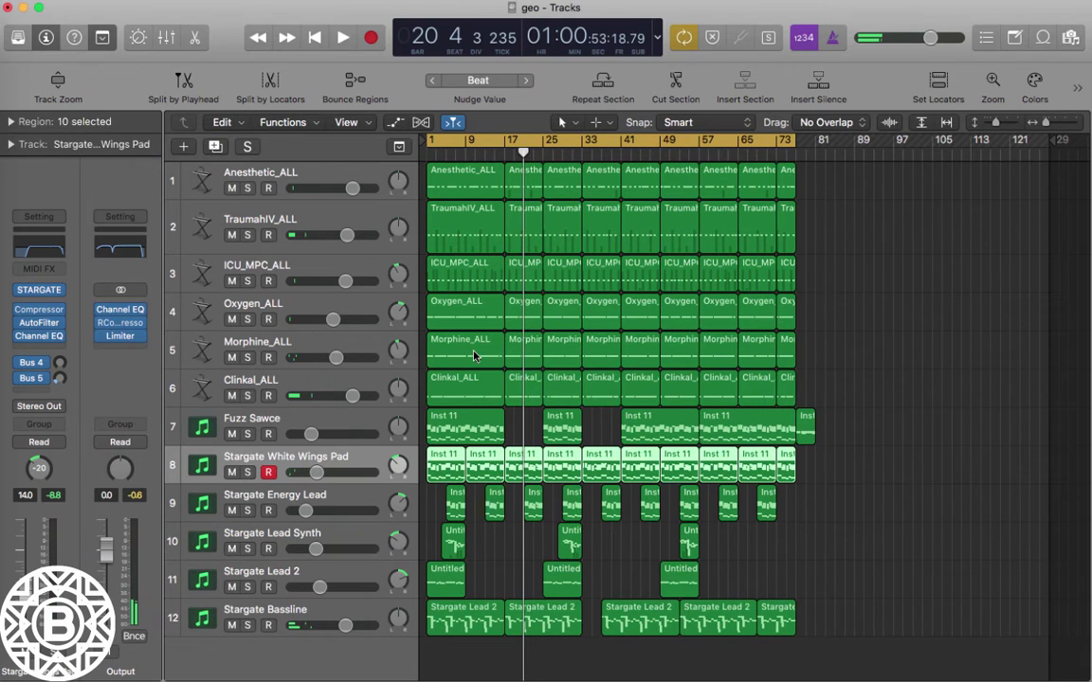
# Audition the six tracks from Anesthetic_ALL through Clinkal_ALL in solo, stop playback and clear their solo.
pyautogui.scroll(1, 233, 399)
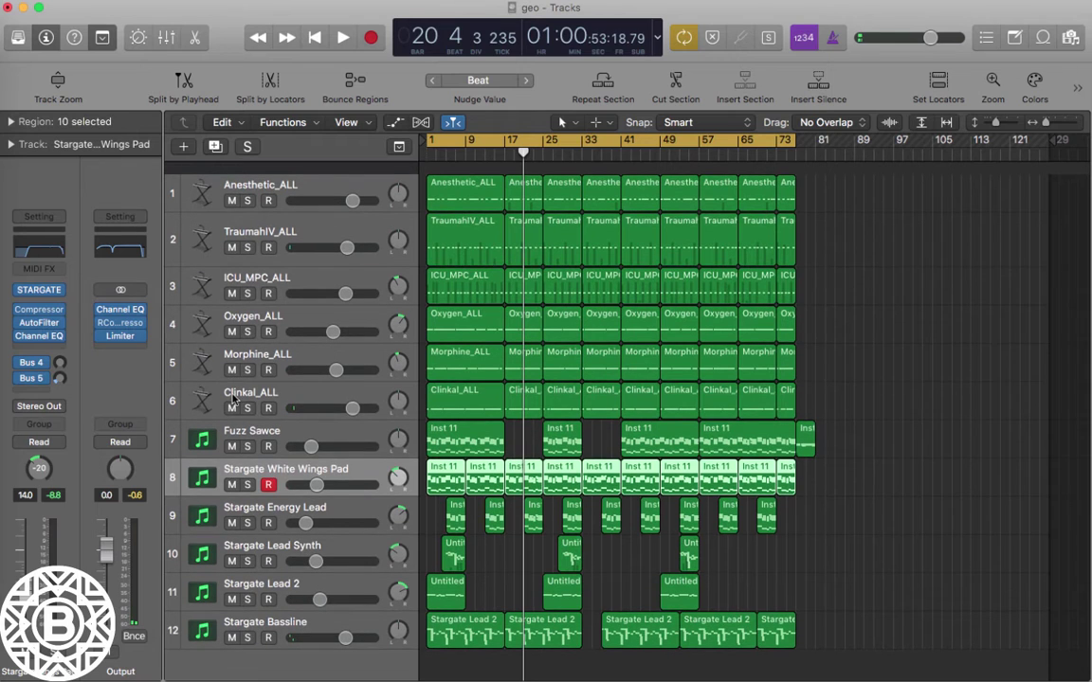
pyautogui.click(233, 399)
pyautogui.scroll(-1, 234, 400)
pyautogui.keyDown('shift'); pyautogui.click(244, 190); pyautogui.keyUp('shift')
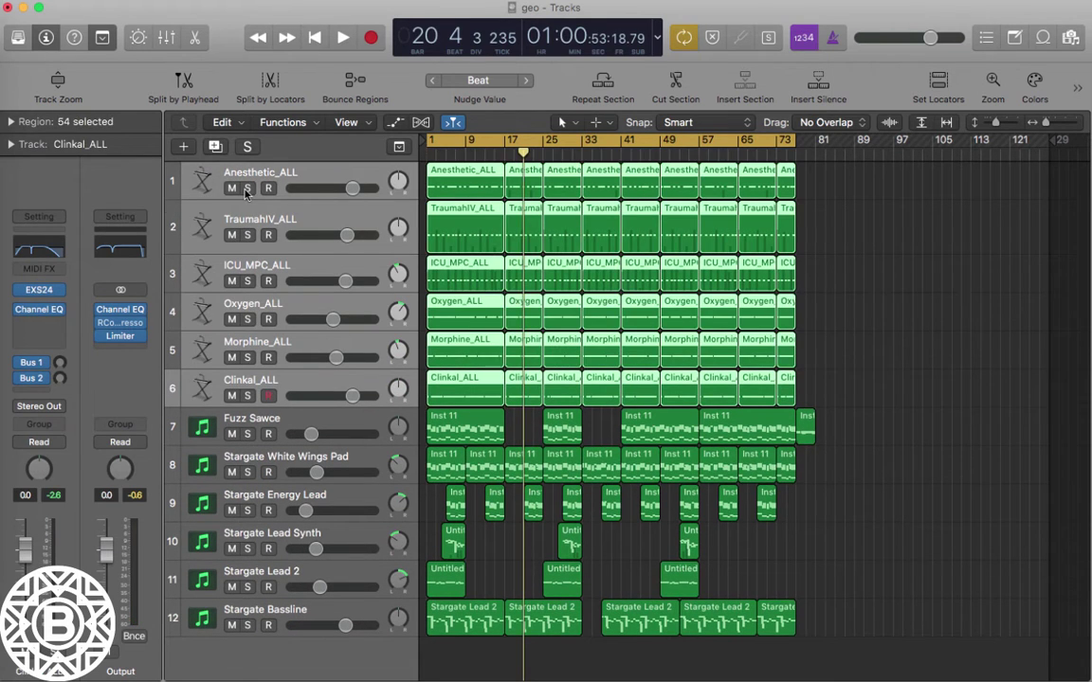
pyautogui.click(246, 189)
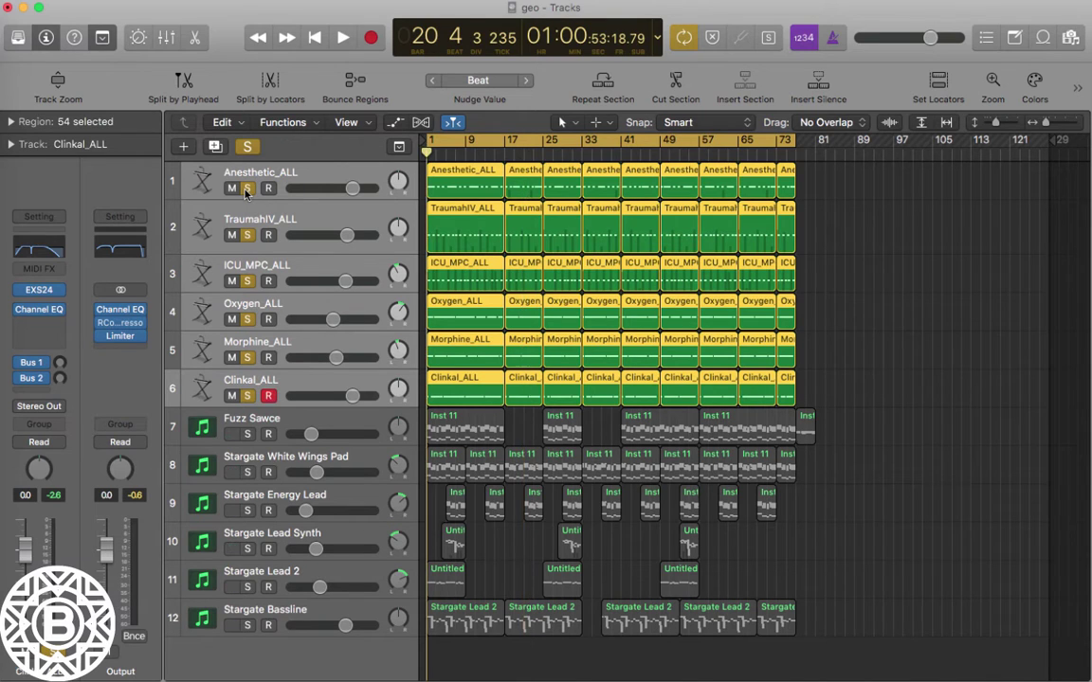
pyautogui.press('space')
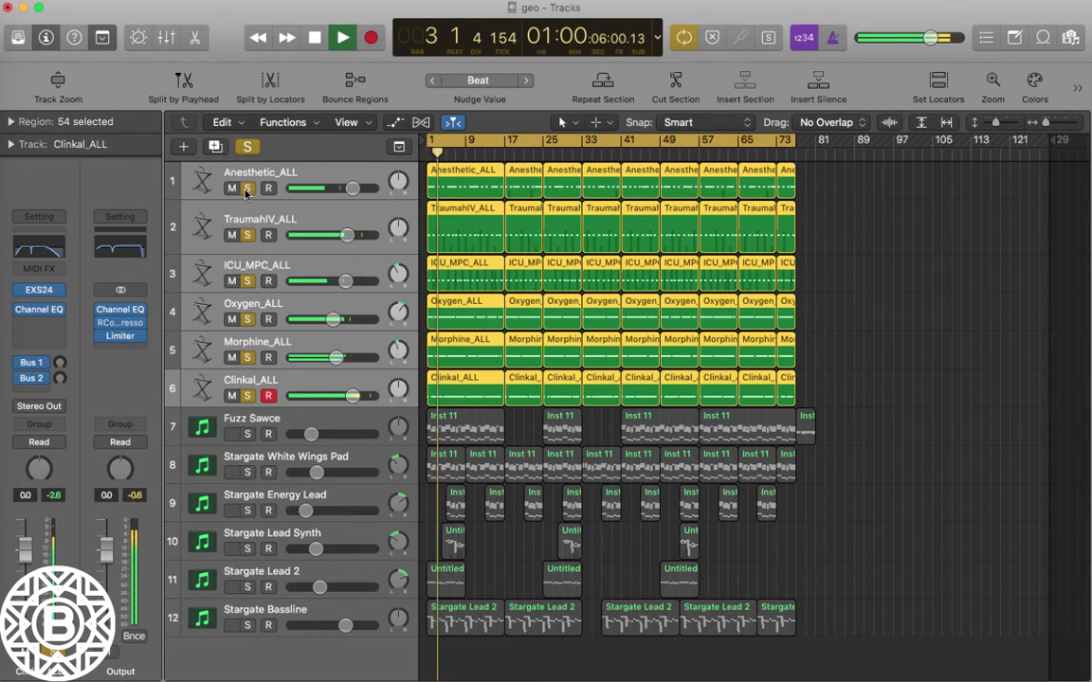
pyautogui.press('space')
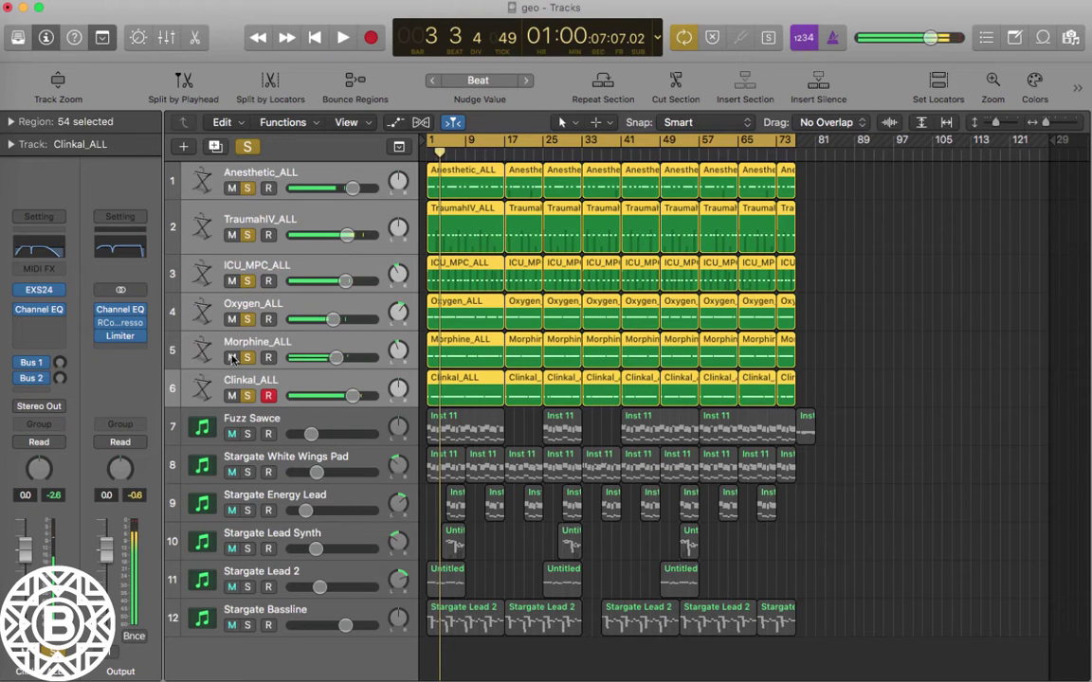
pyautogui.click(245, 397)
pyautogui.keyDown('alt'); pyautogui.click(246, 396); pyautogui.keyUp('alt')
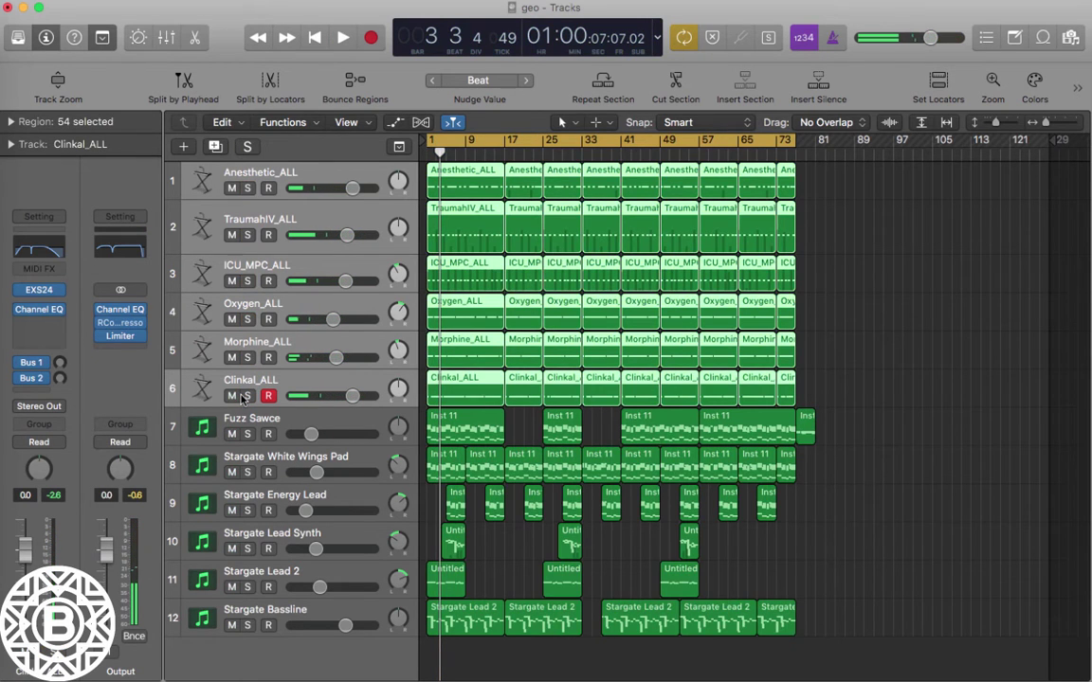
# Solo the Fuzz Sawce track, play it from the beginning of the project and stop playback.
pyautogui.click(241, 408)
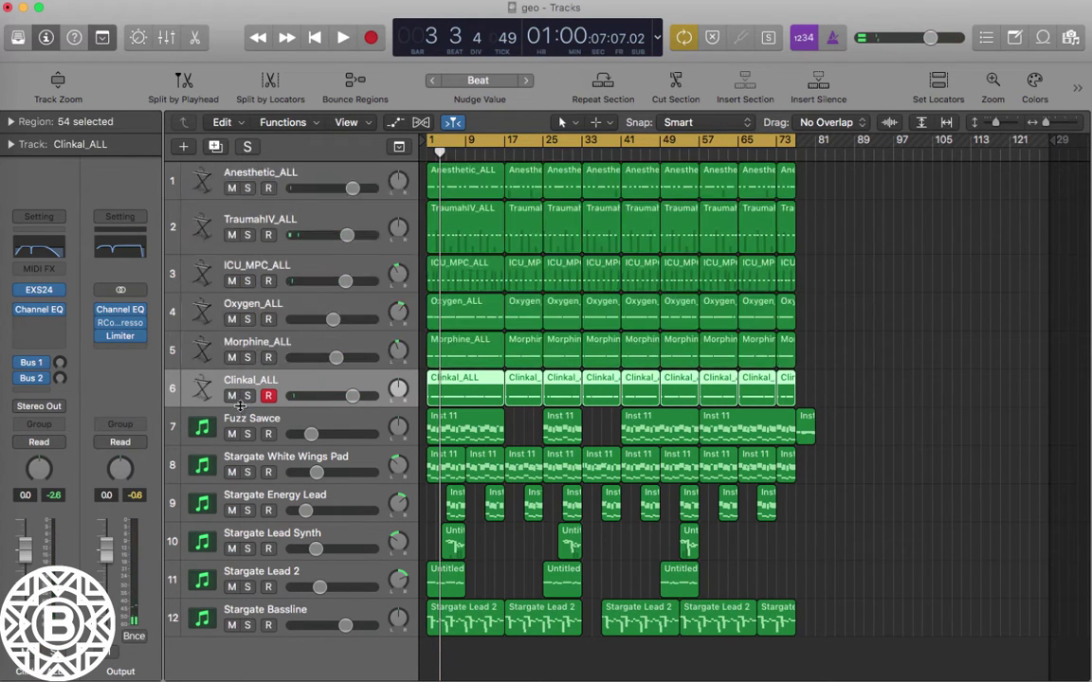
pyautogui.click(245, 418)
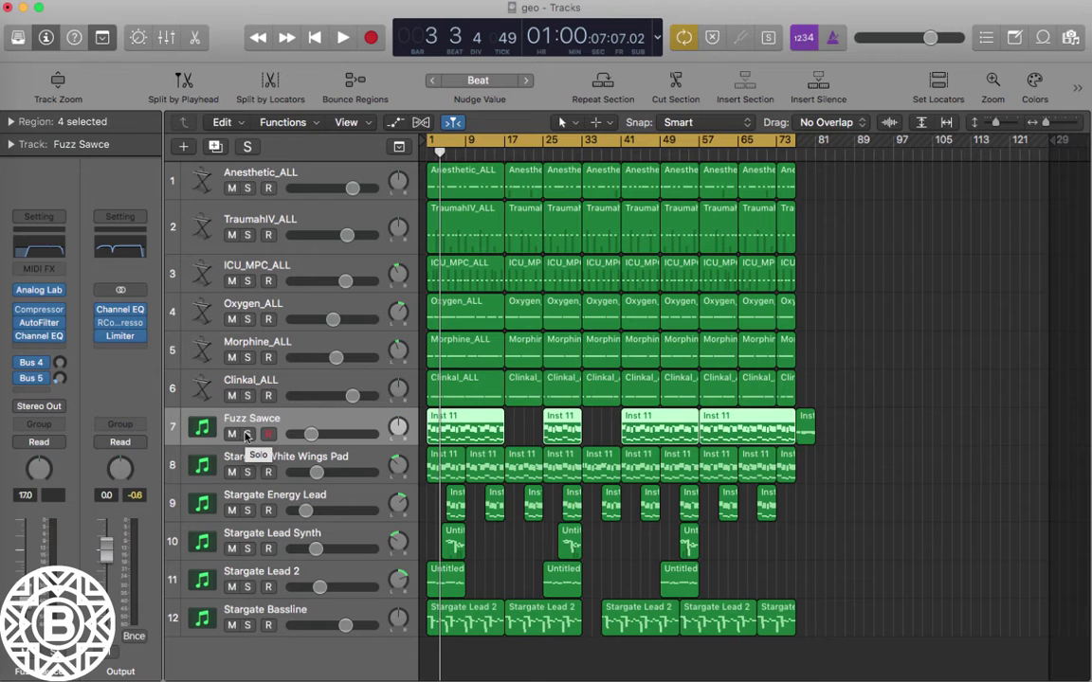
pyautogui.click(245, 434)
pyautogui.press('Return')
pyautogui.press('space')
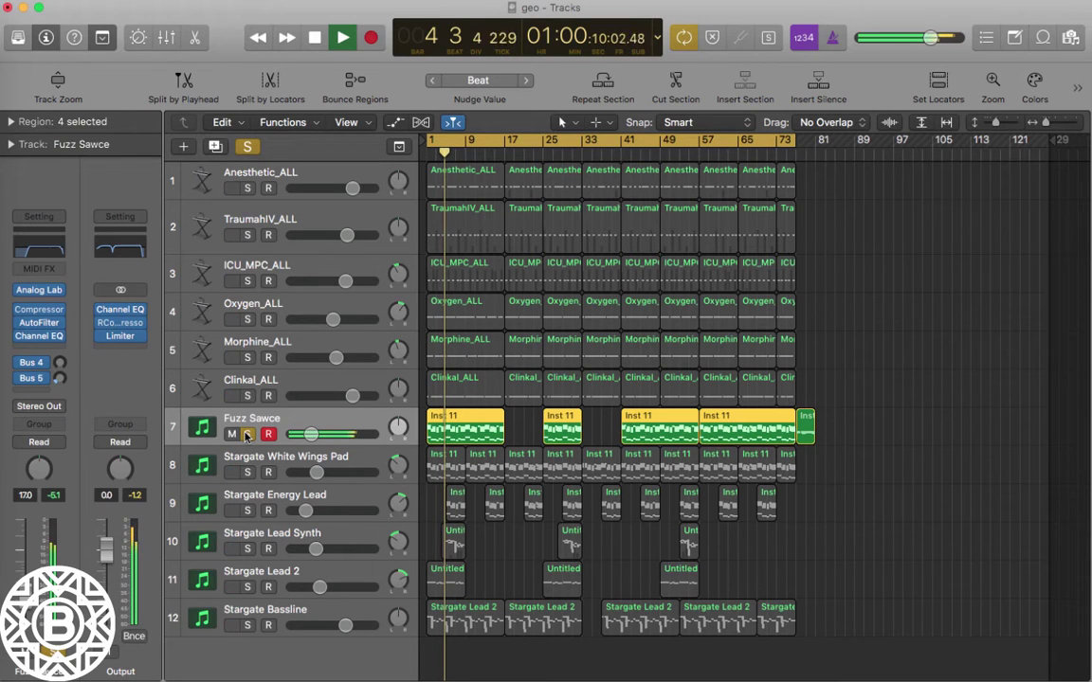
pyautogui.press('space')
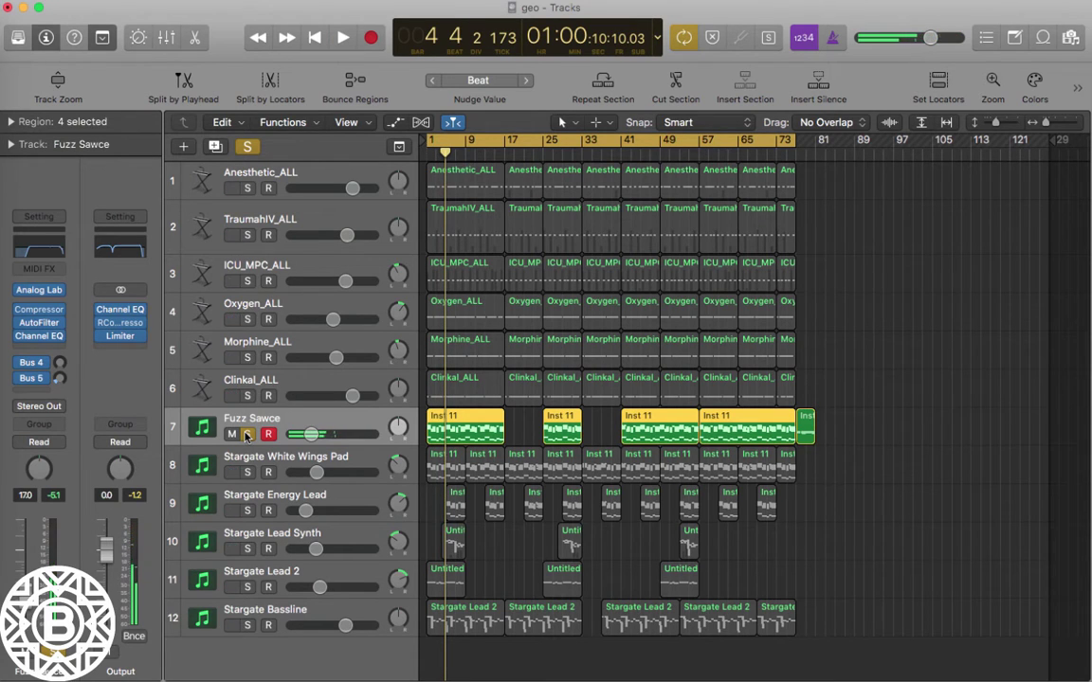
# Solo the Stargate White Wings Pad and Stargate Energy Lead tracks, and check the pad's Stargate instrument.
pyautogui.click(247, 472)
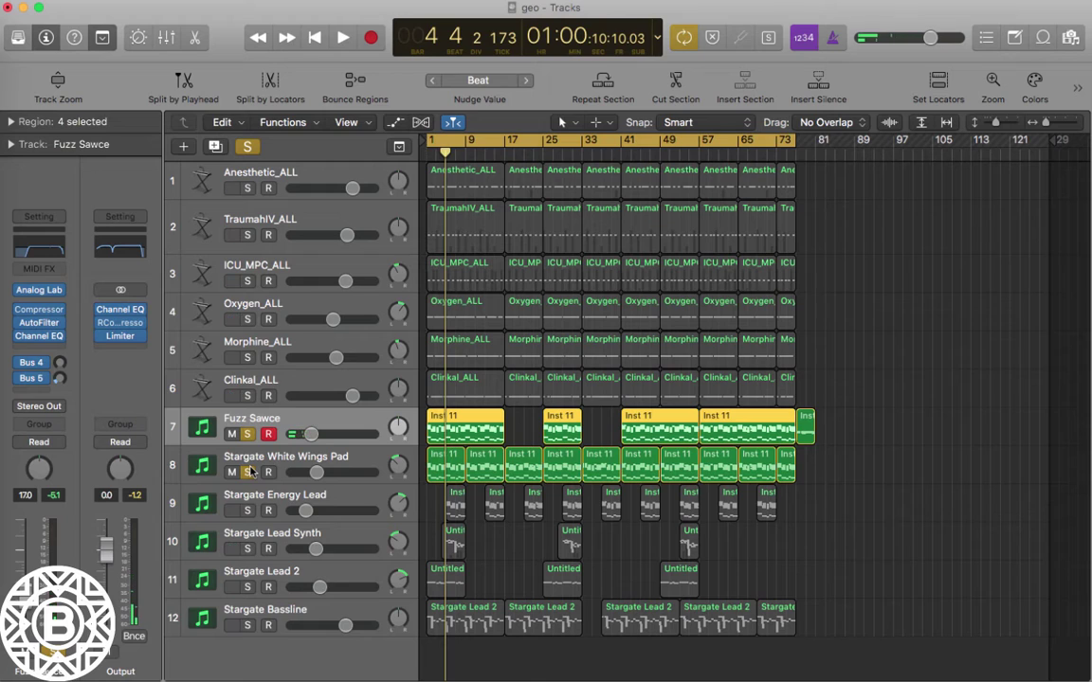
pyautogui.click(248, 511)
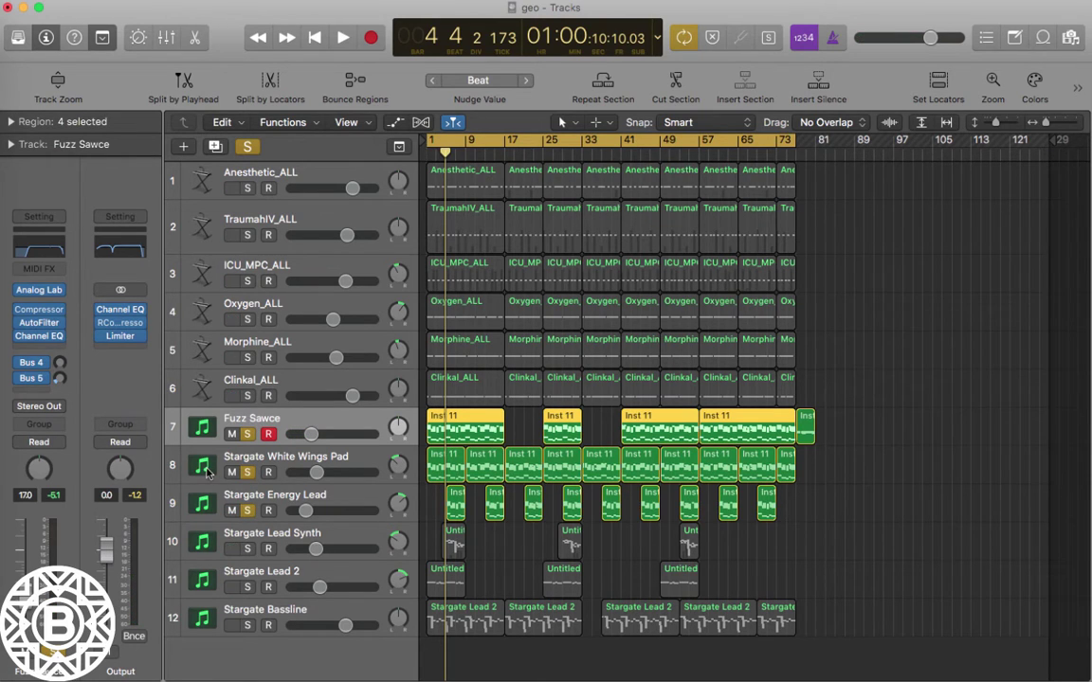
pyautogui.press('Down')
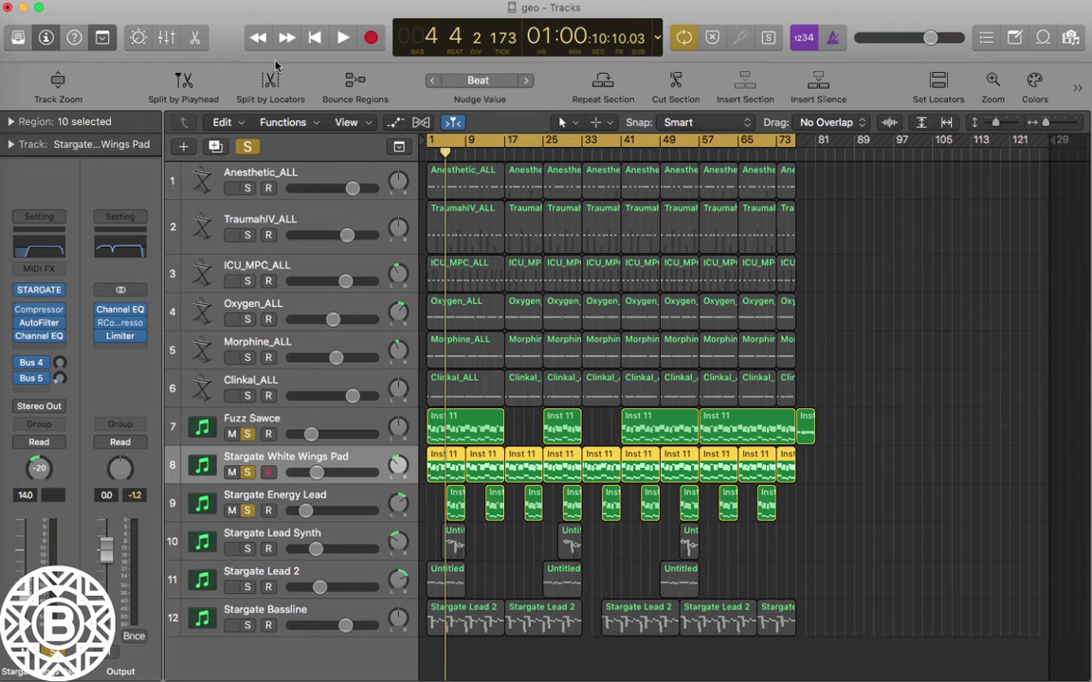
pyautogui.moveTo(41, 292)
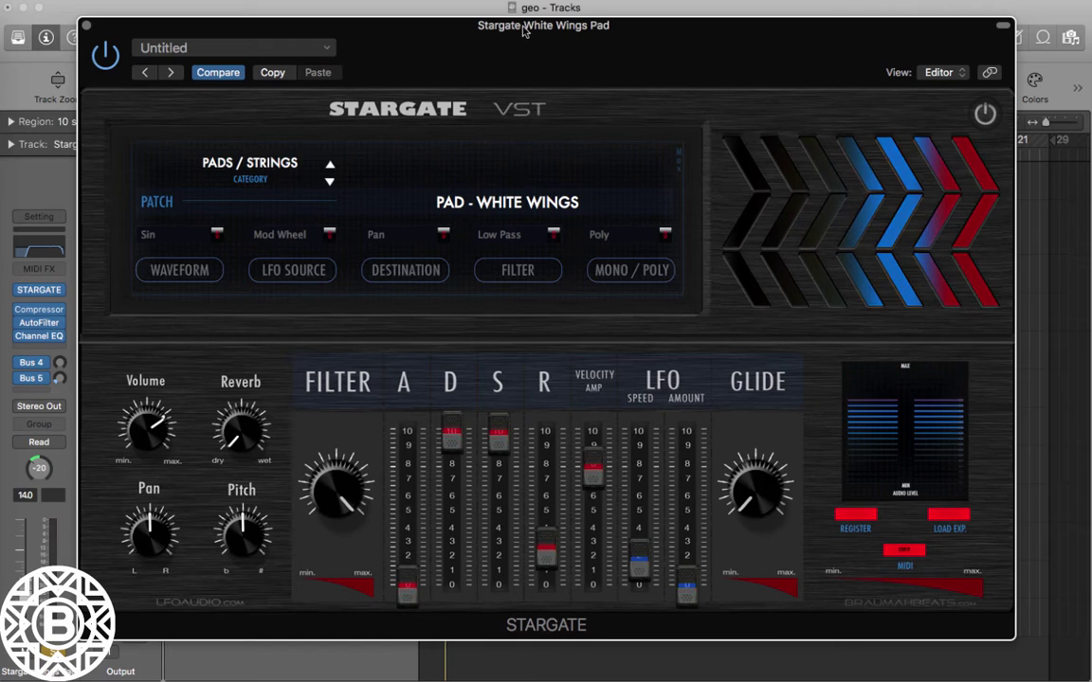
pyautogui.moveTo(569, 31); pyautogui.dragTo(587, 84)
pyautogui.click(108, 84)
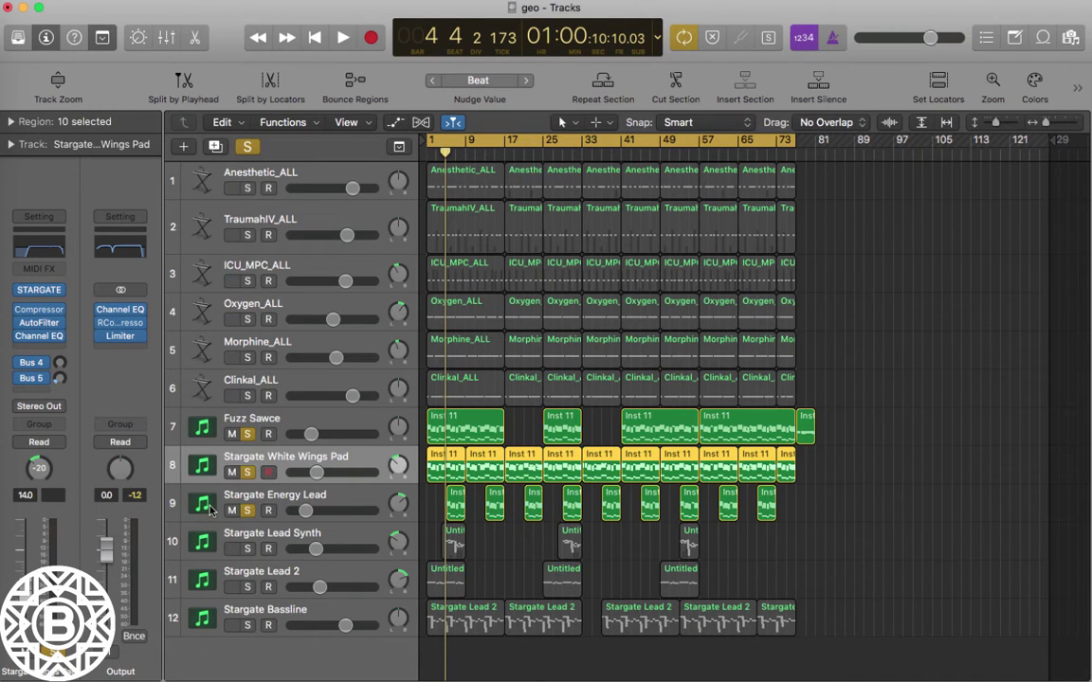
# Take Fuzz Sawce out of solo and play the soloed Stargate tracks from the start, moving the White Wings Pad instrument window aside.
pyautogui.press('Return')
pyautogui.click(246, 434)
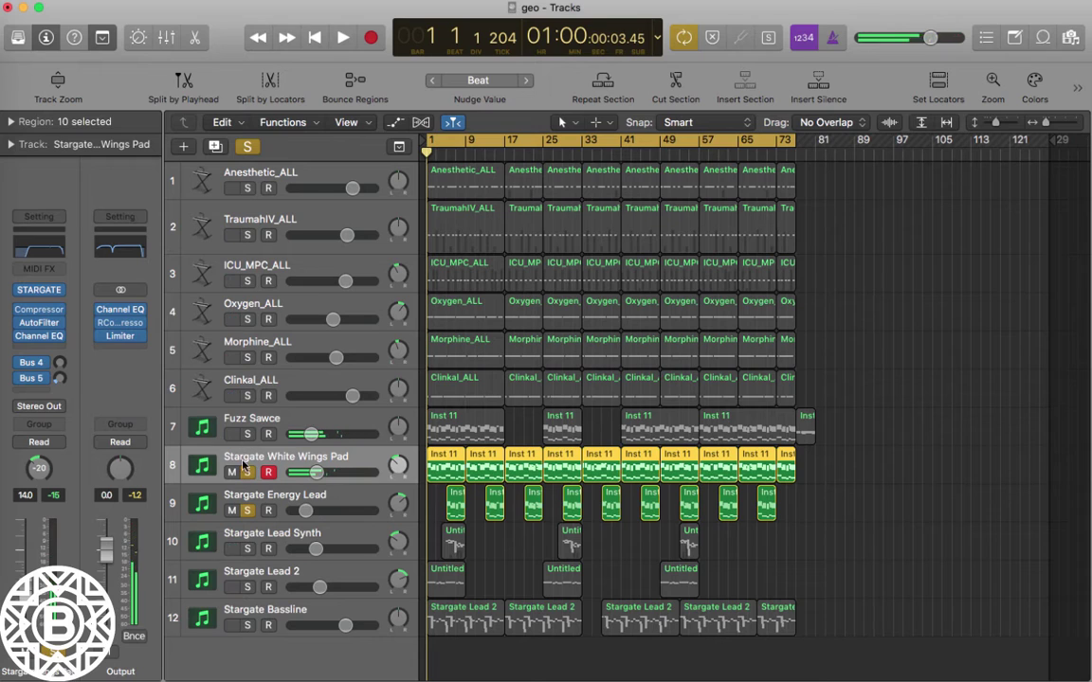
pyautogui.press('Down')
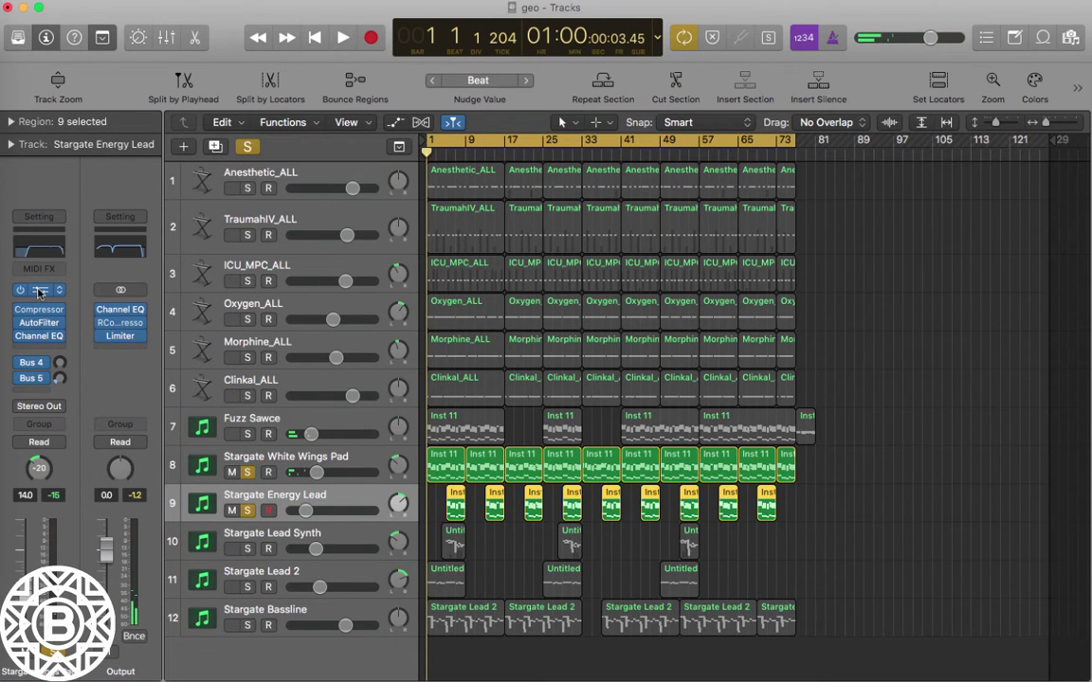
pyautogui.click(38, 291)
pyautogui.press('space')
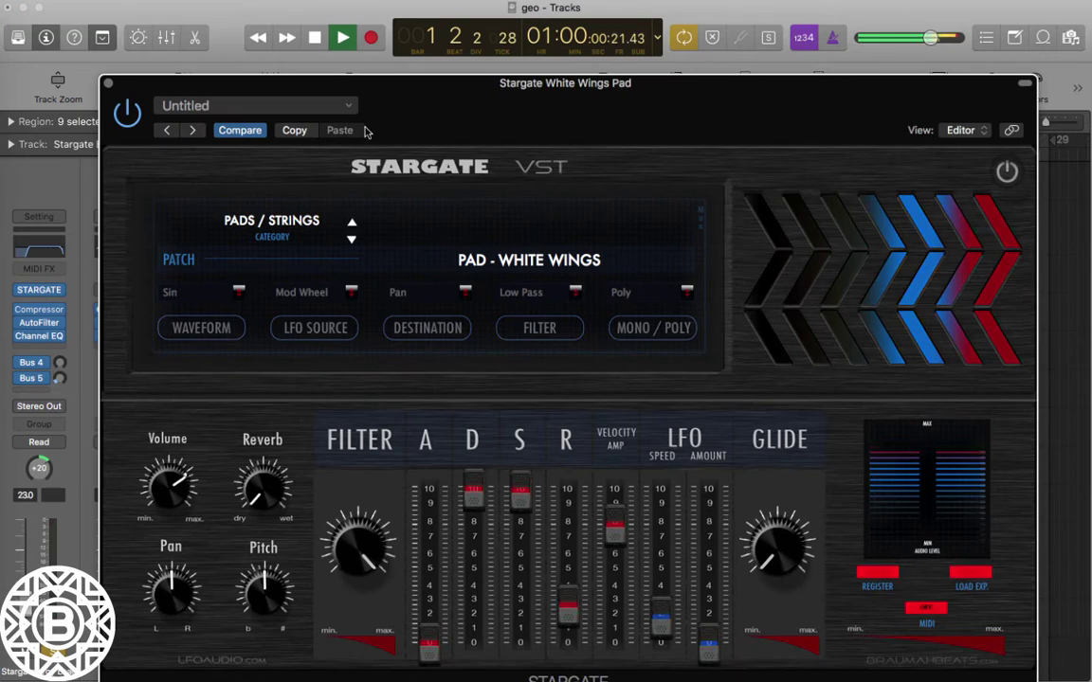
pyautogui.moveTo(373, 98); pyautogui.dragTo(548, 522)
pyautogui.moveTo(576, 474); pyautogui.dragTo(690, 109)
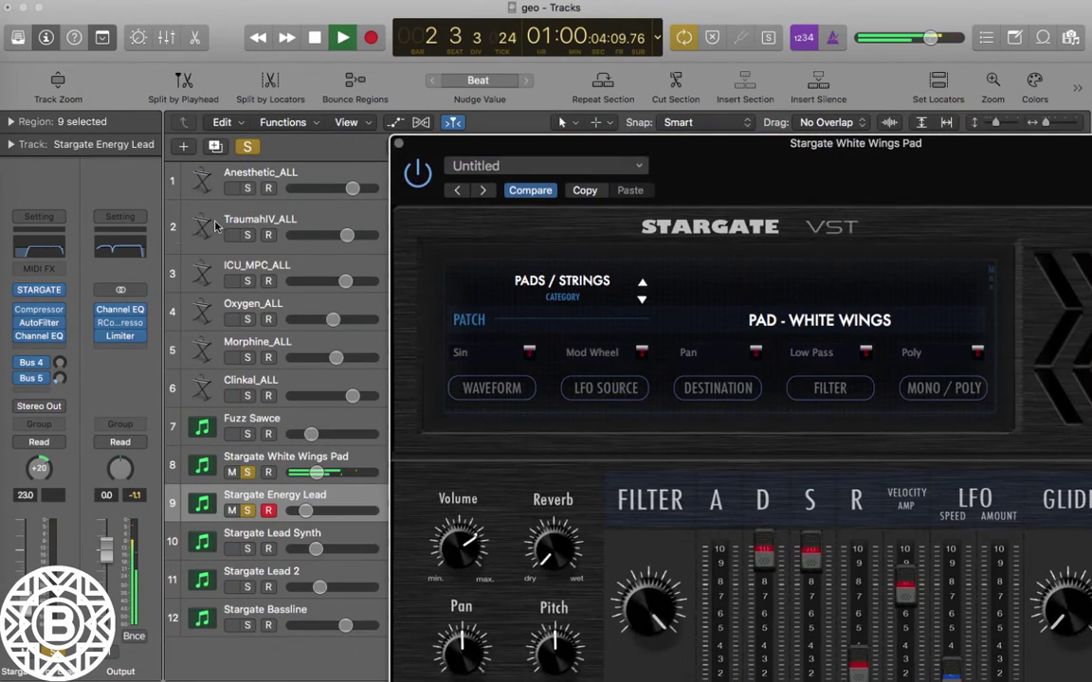
# Compare the White Wings Pad and Energy Lead Stargate instruments during playback, stop it and close both instrument windows.
pyautogui.click(189, 467)
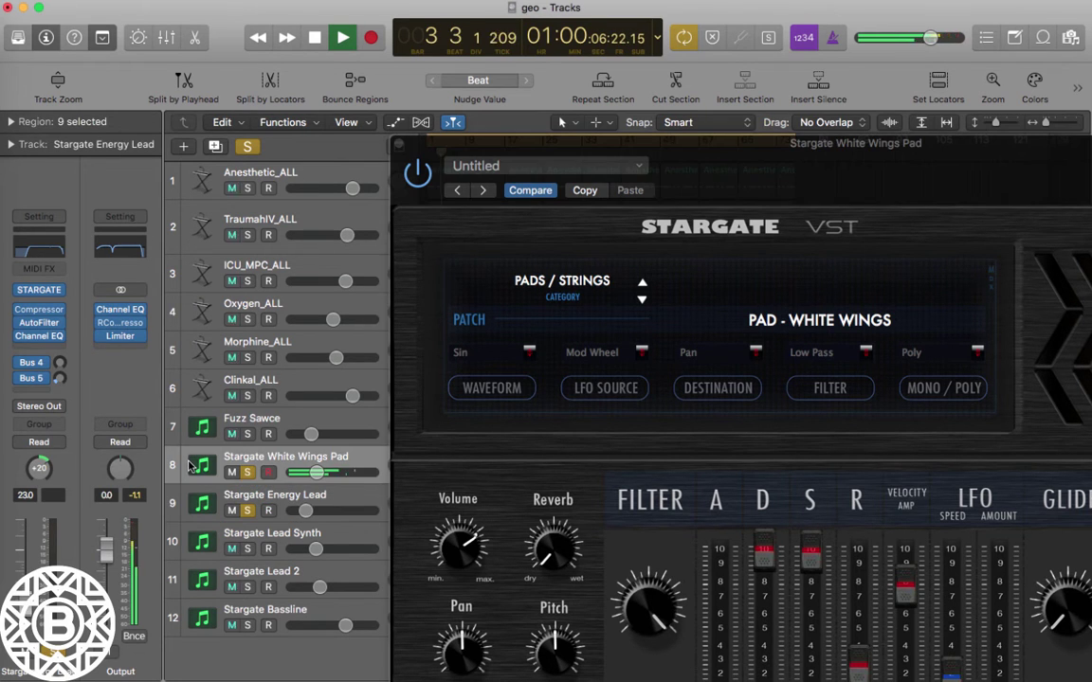
pyautogui.click(42, 297)
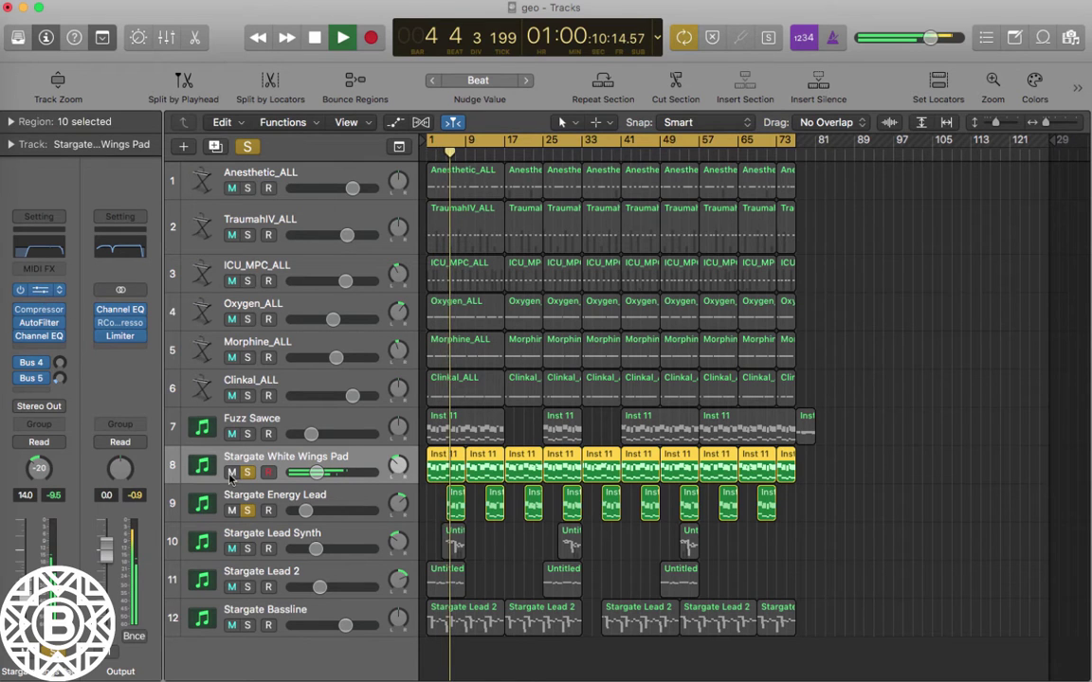
pyautogui.click(201, 464)
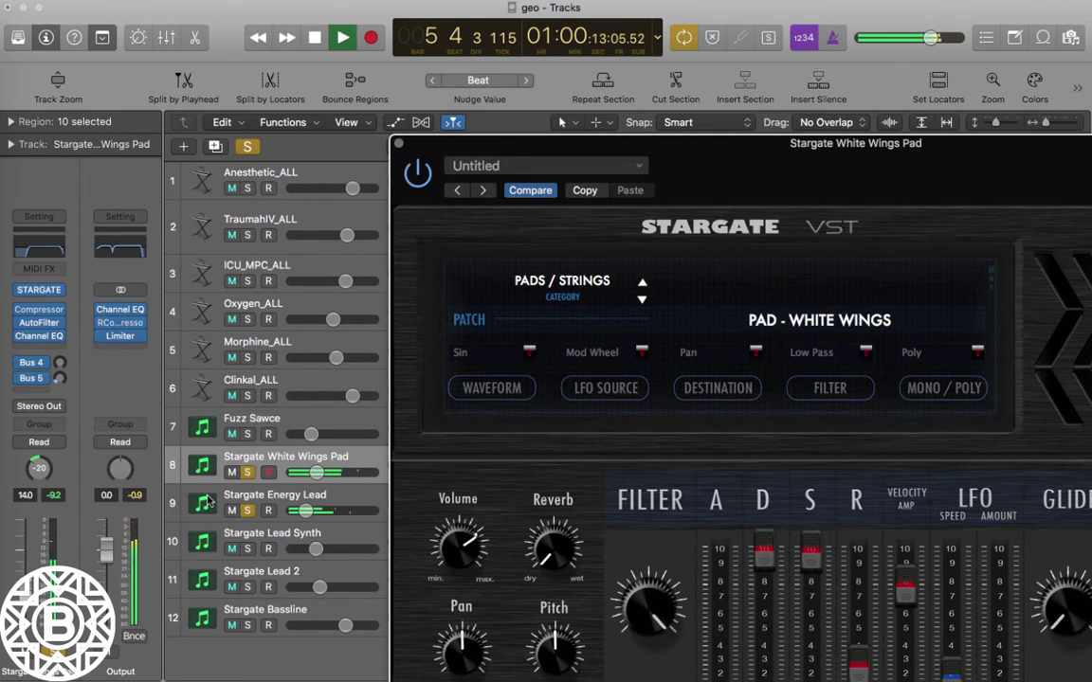
pyautogui.click(208, 502)
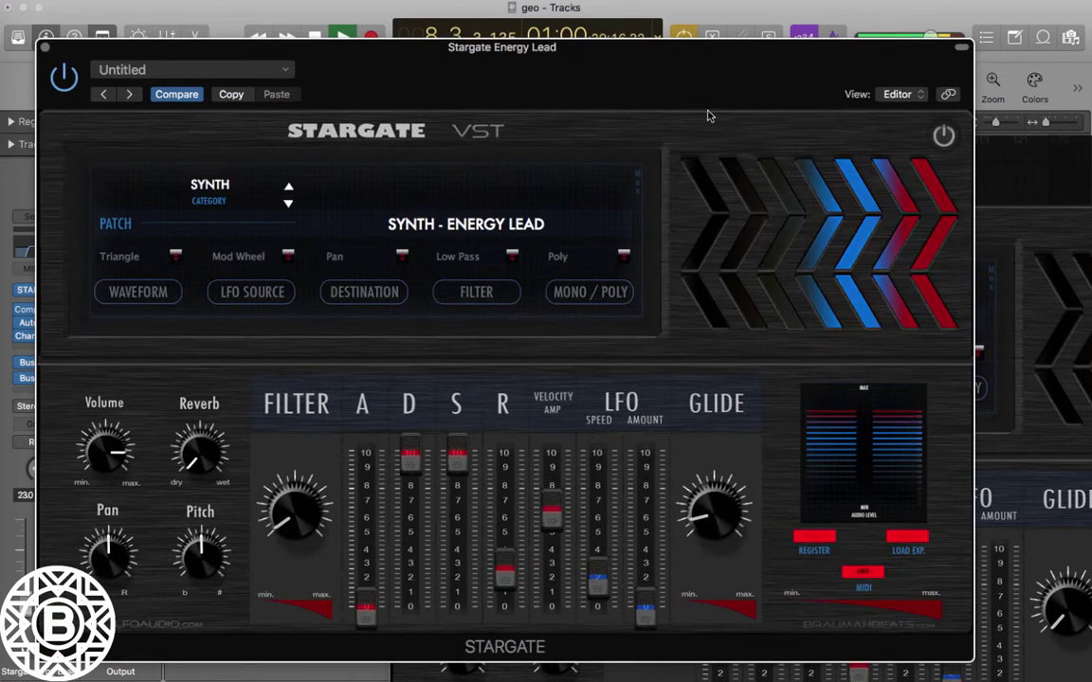
pyautogui.press('space')
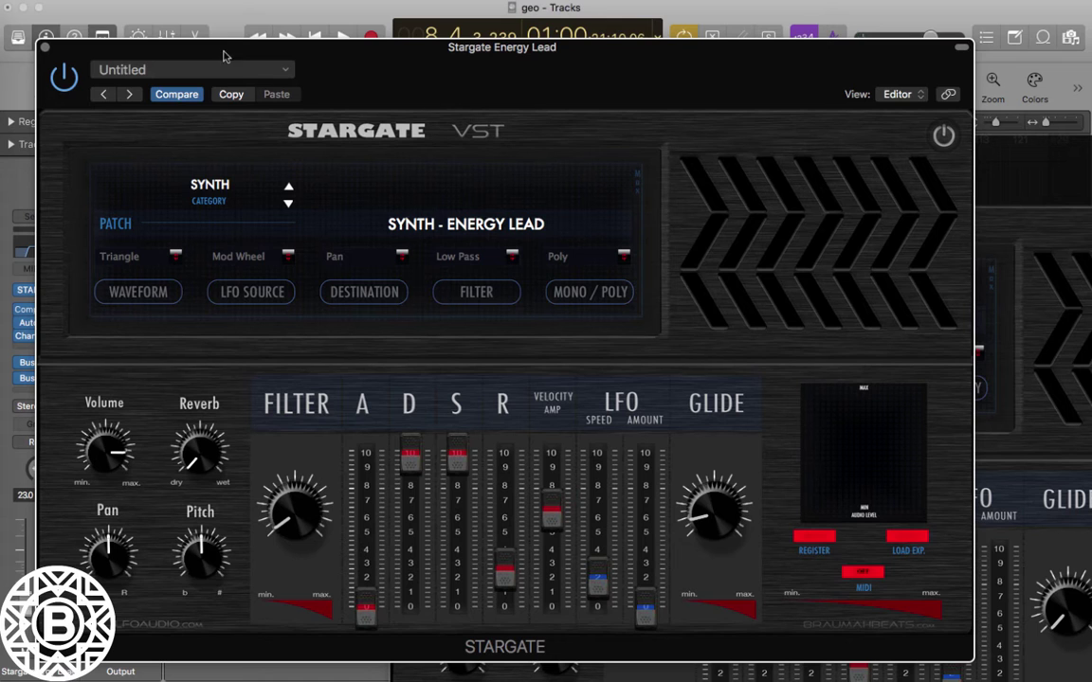
pyautogui.click(46, 47)
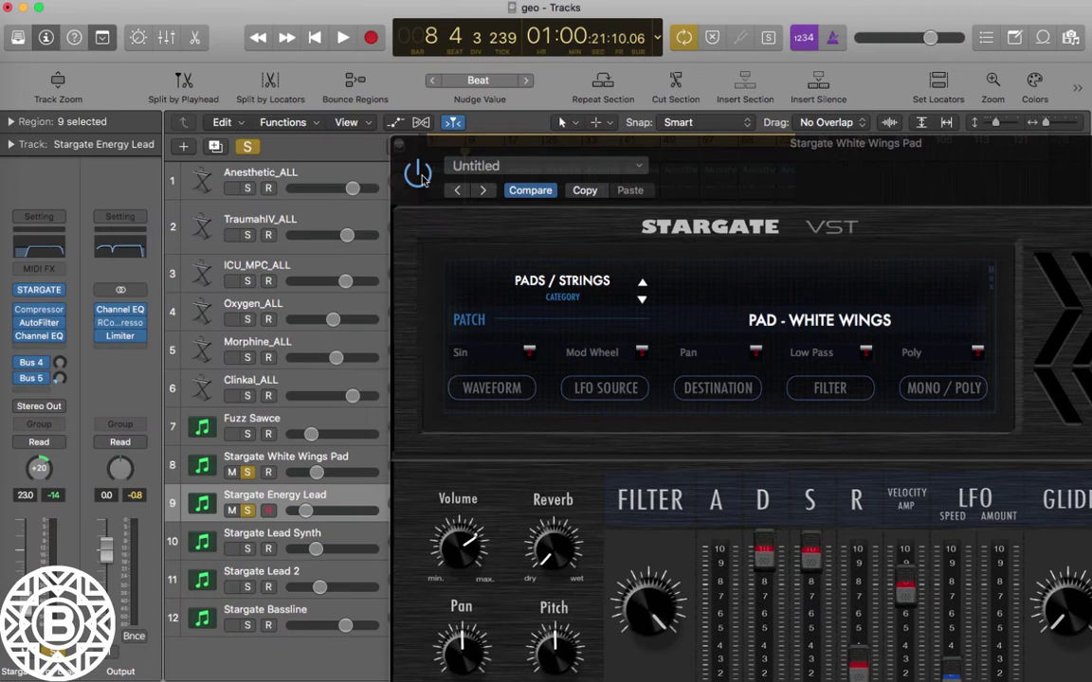
pyautogui.click(399, 143)
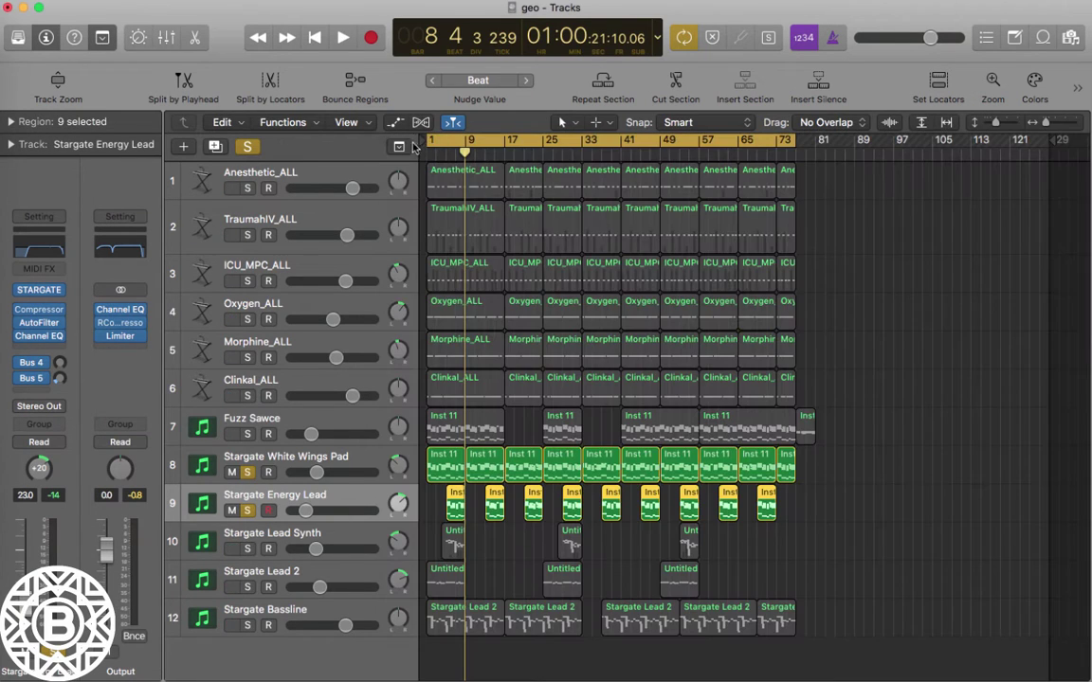
# Set a four-bar cycle range starting at bar 5 with the playhead at its beginning.
pyautogui.click(450, 148)
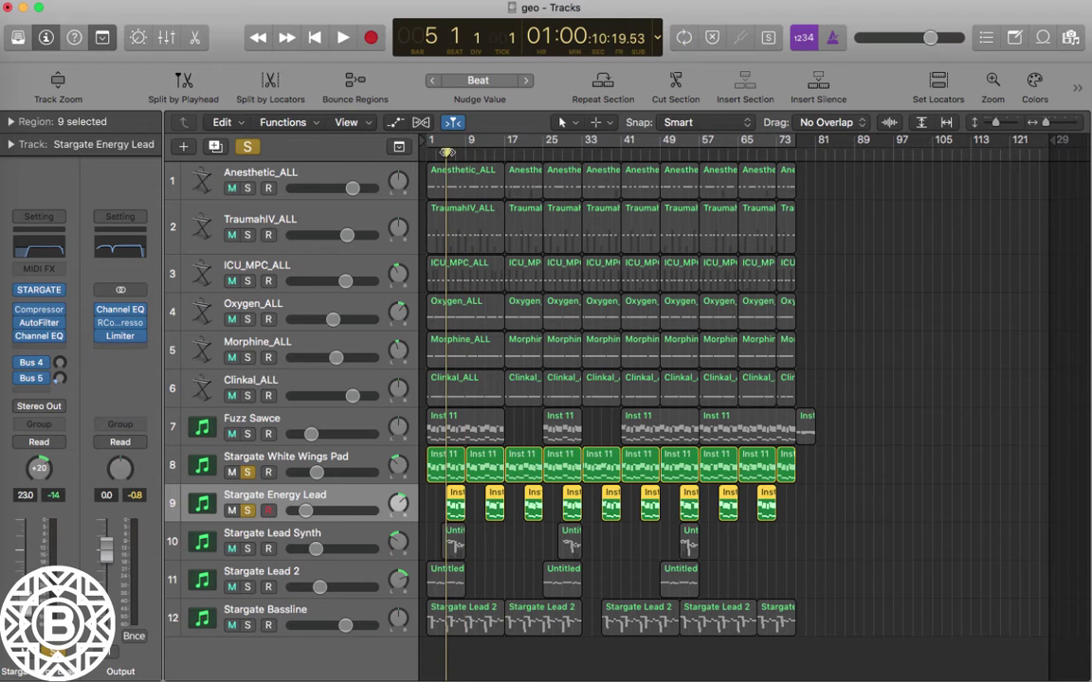
pyautogui.moveTo(449, 142)
pyautogui.mouseDown()
pyautogui.moveTo(466, 142)
pyautogui.moveTo(457, 143)
pyautogui.mouseUp()
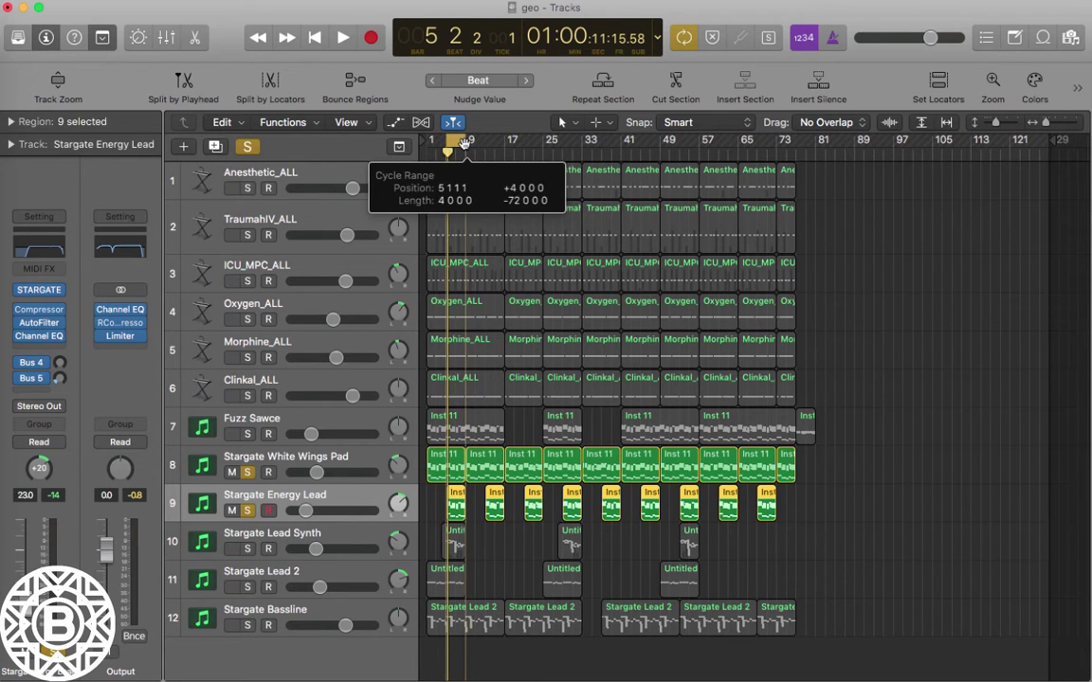
# Take Stargate White Wings Pad out of solo and play Stargate Energy Lead alone, checking its Stargate instrument before stopping and closing the window.
pyautogui.click(248, 473)
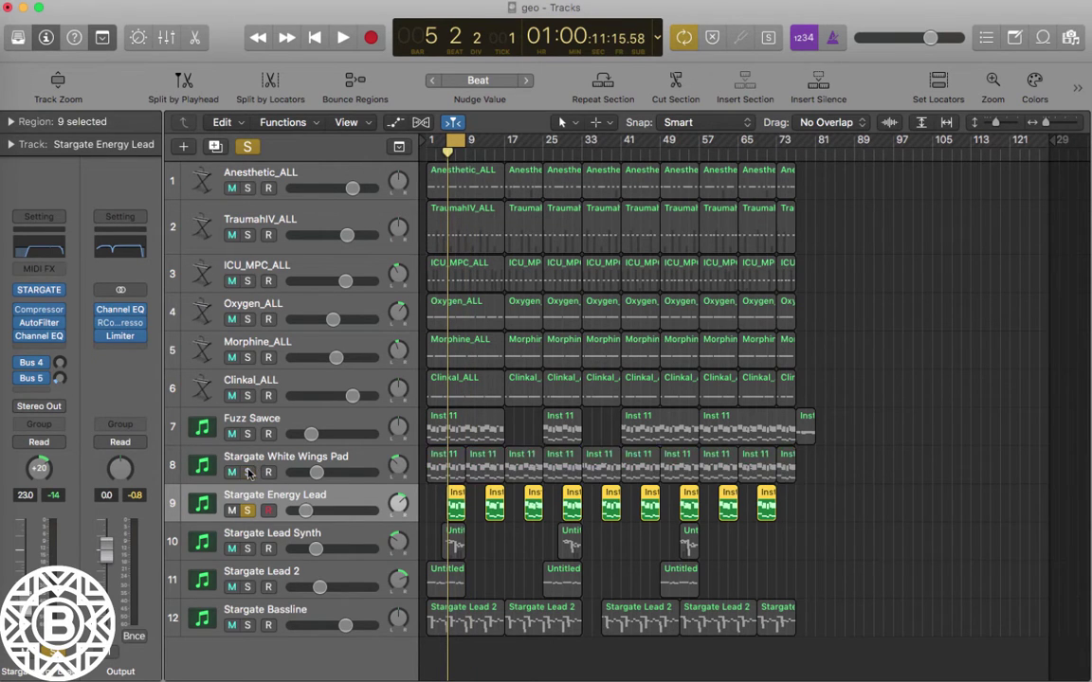
pyautogui.press('space')
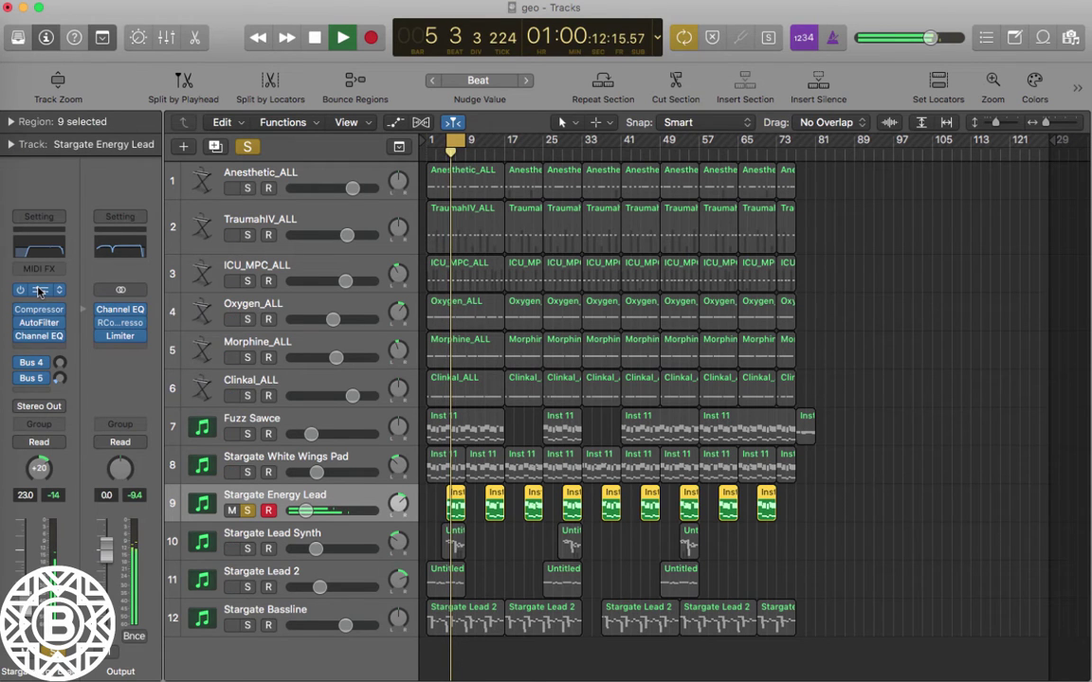
pyautogui.click(39, 290)
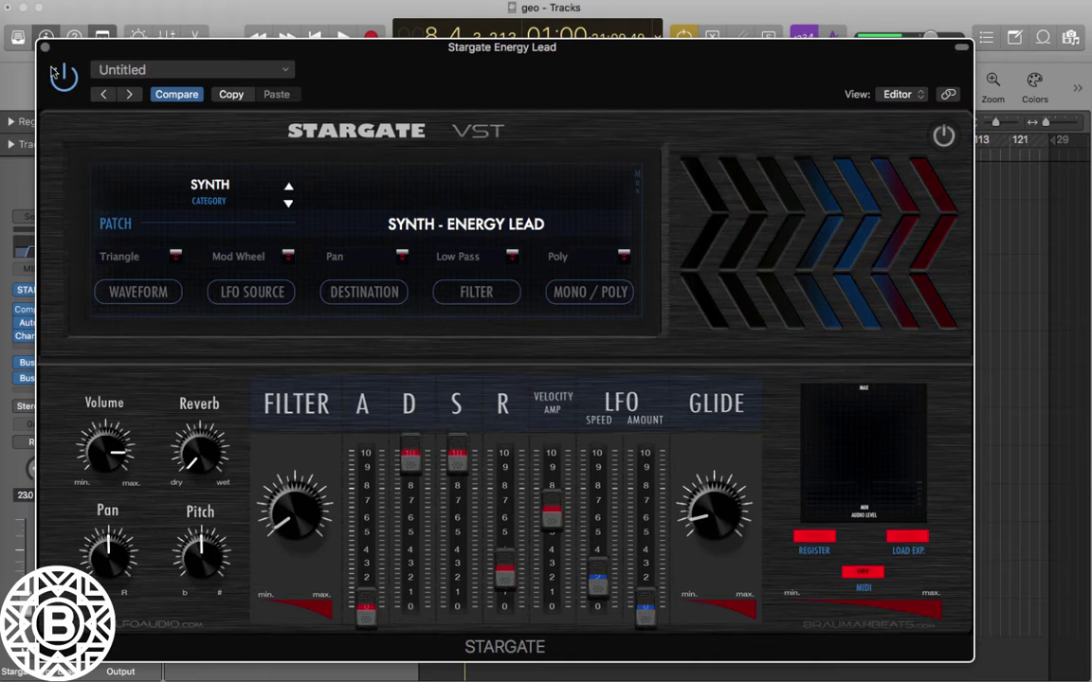
pyautogui.press('super+w')
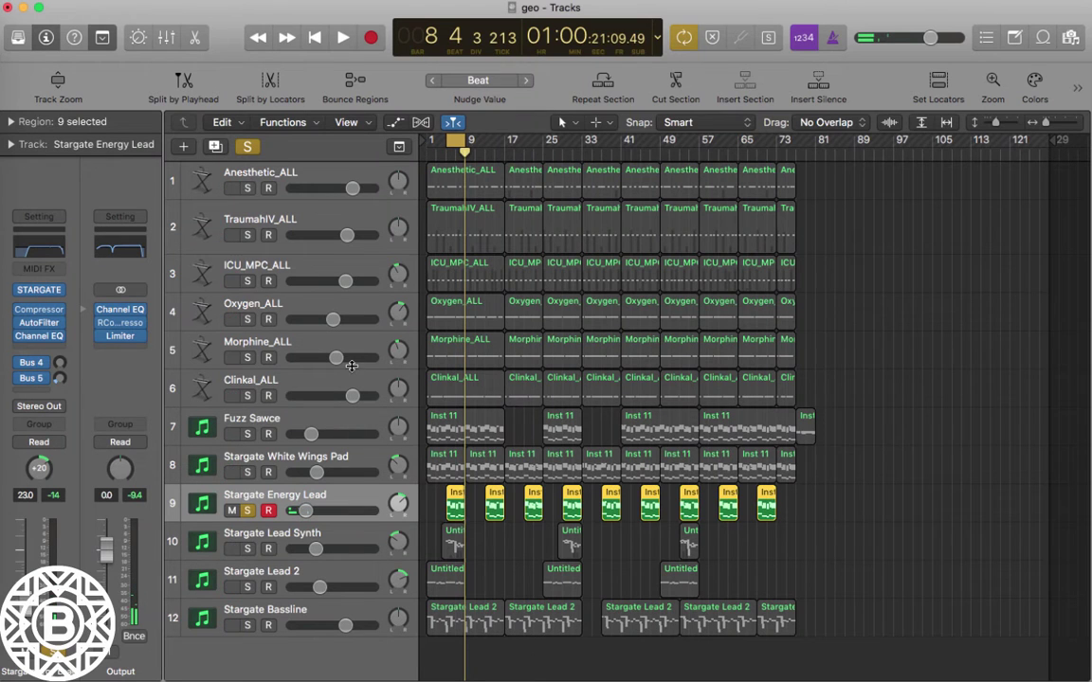
# Take Stargate Energy Lead out of solo, and stretch the cycle range over most of the song before turning cycle mode off.
pyautogui.click(248, 511)
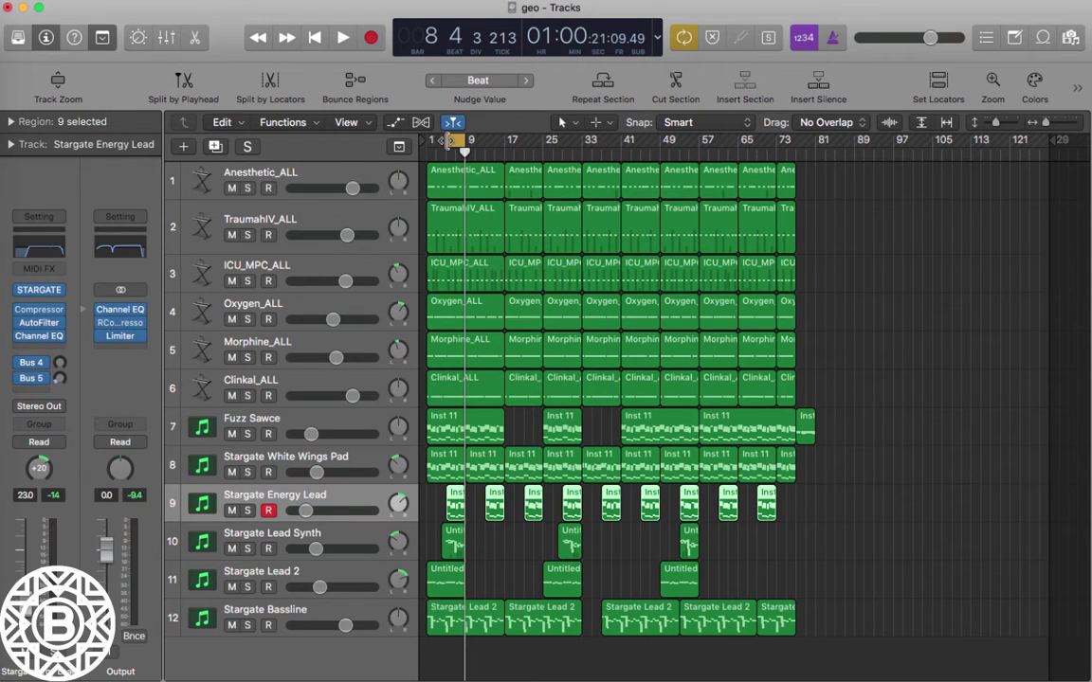
pyautogui.moveTo(451, 140); pyautogui.dragTo(772, 201)
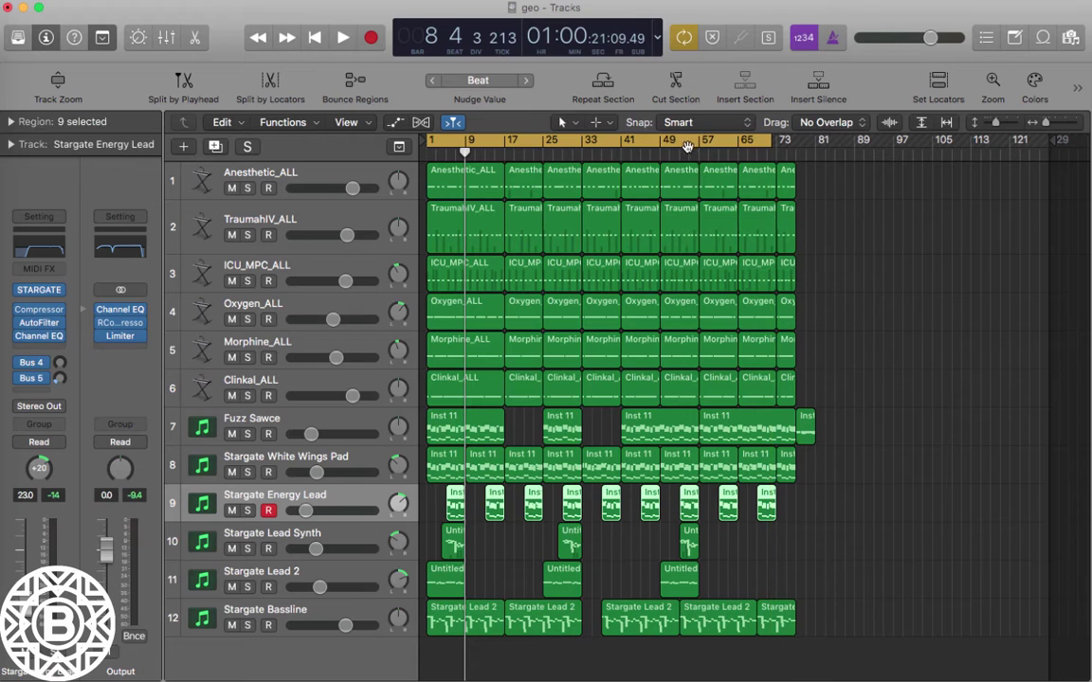
pyautogui.click(682, 141)
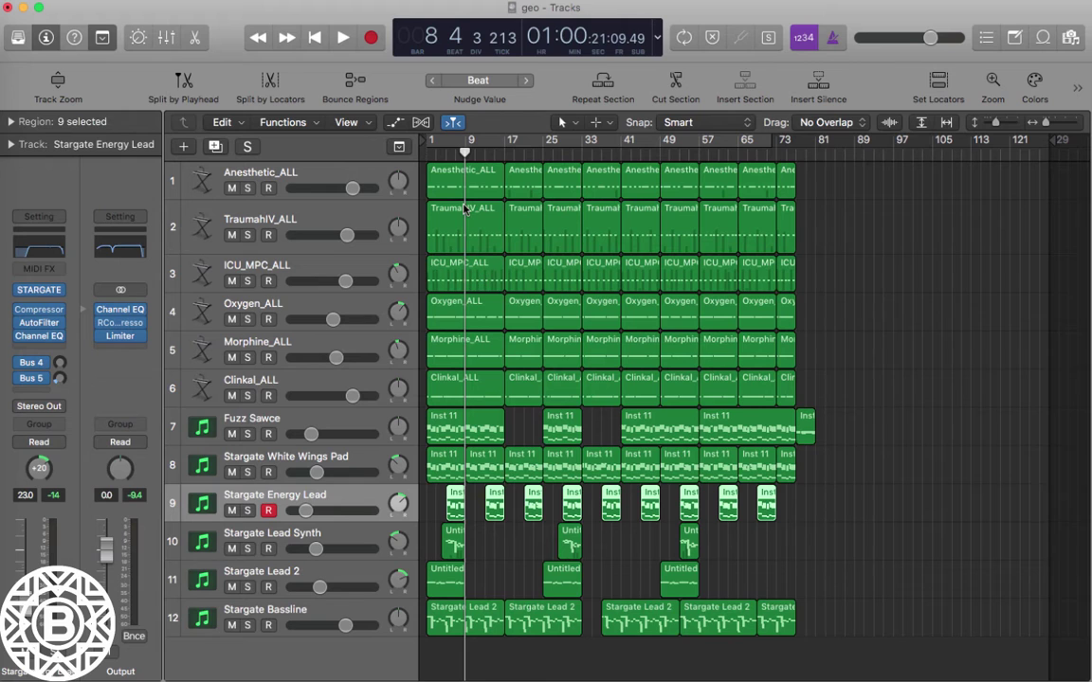
# Solo the Stargate Lead Synth and Stargate Lead 2 tracks and play them together from the start of the song.
pyautogui.click(267, 538)
pyautogui.click(246, 549)
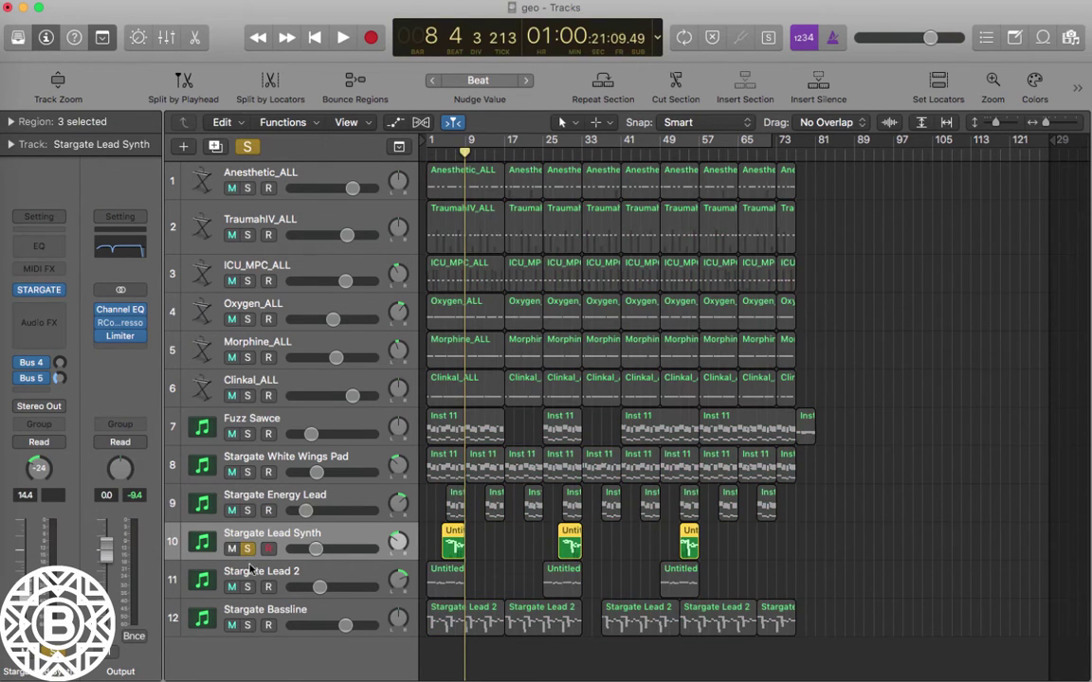
pyautogui.click(247, 587)
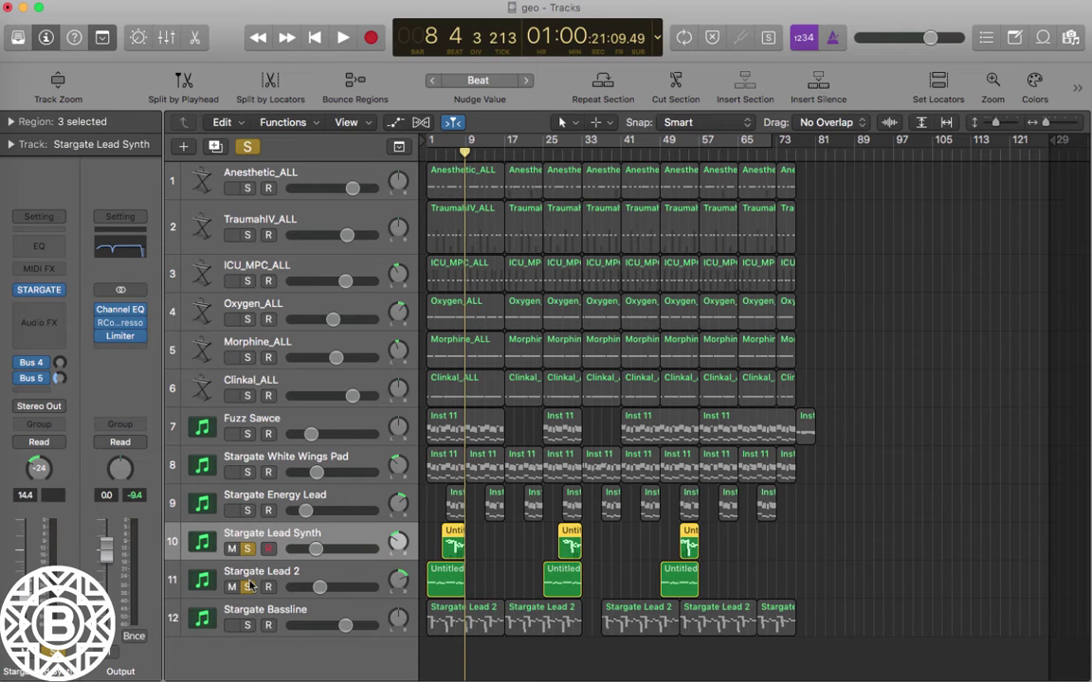
pyautogui.press('space')
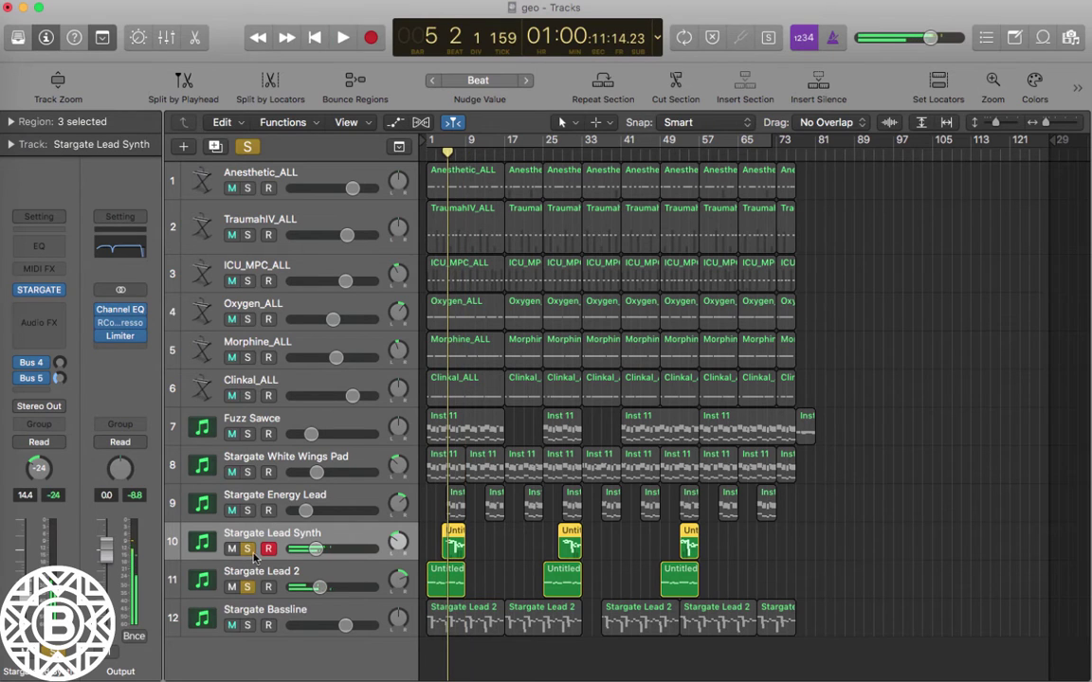
pyautogui.click(314, 37)
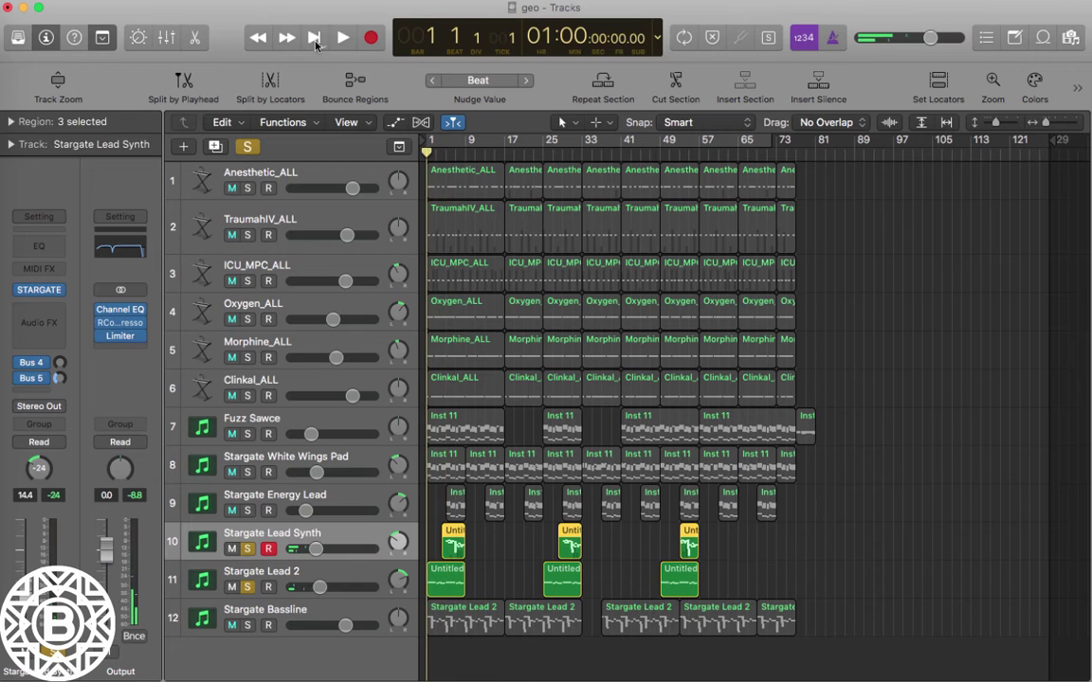
pyautogui.press('space')
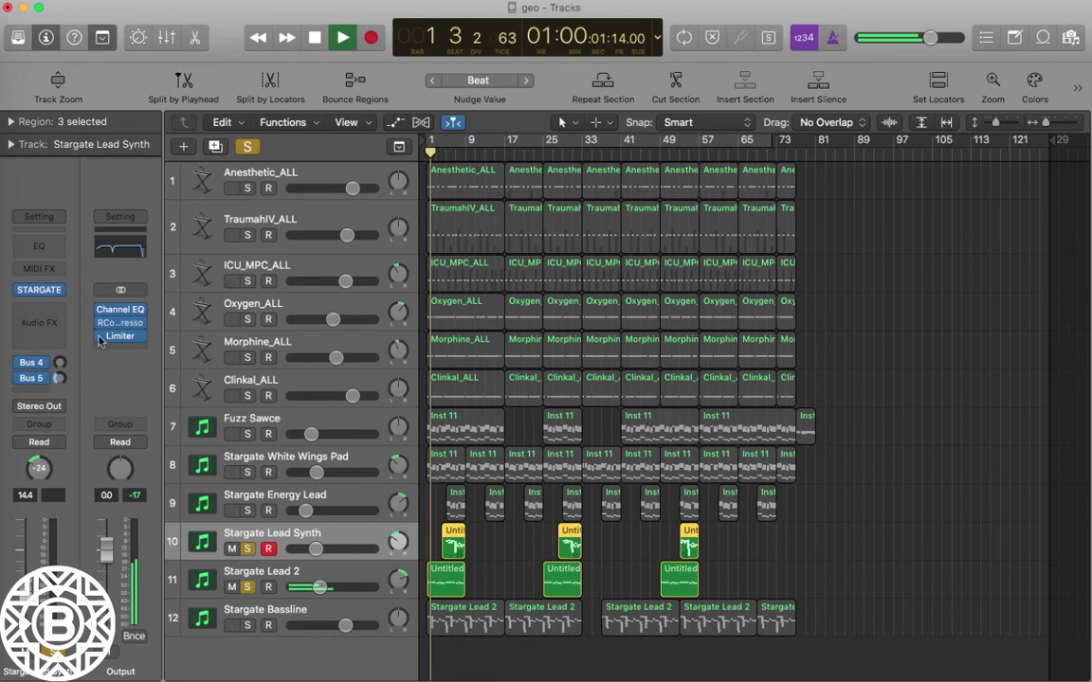
# Select the Stargate Lead 2 track during playback, check the patch in its Stargate instrument and close the window.
pyautogui.press('Down')
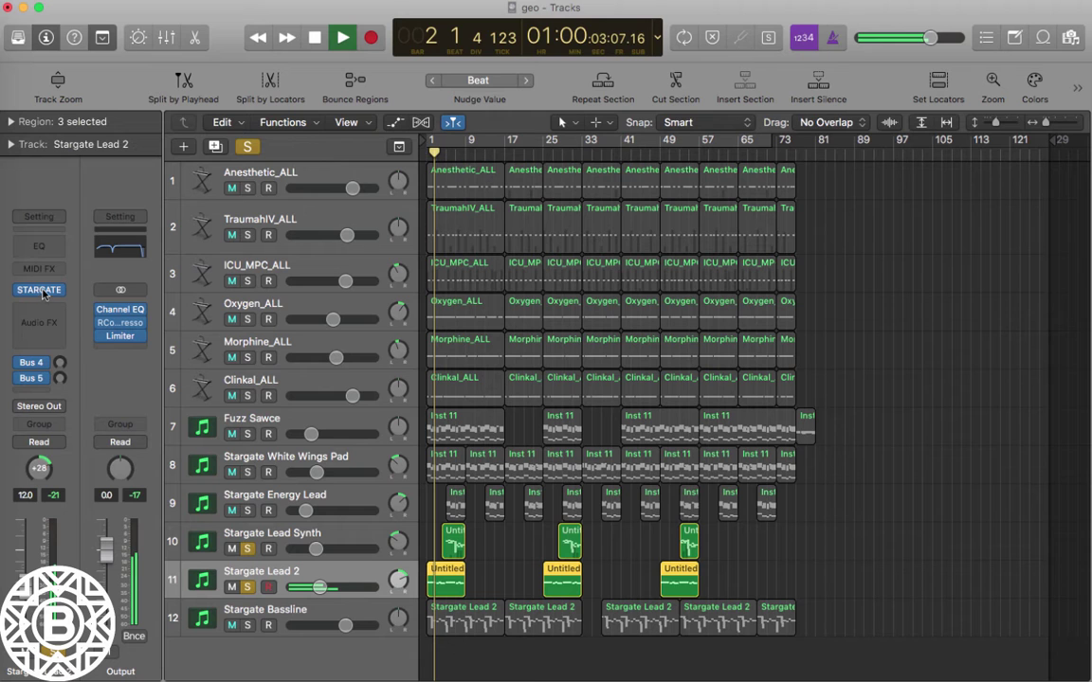
pyautogui.click(39, 290)
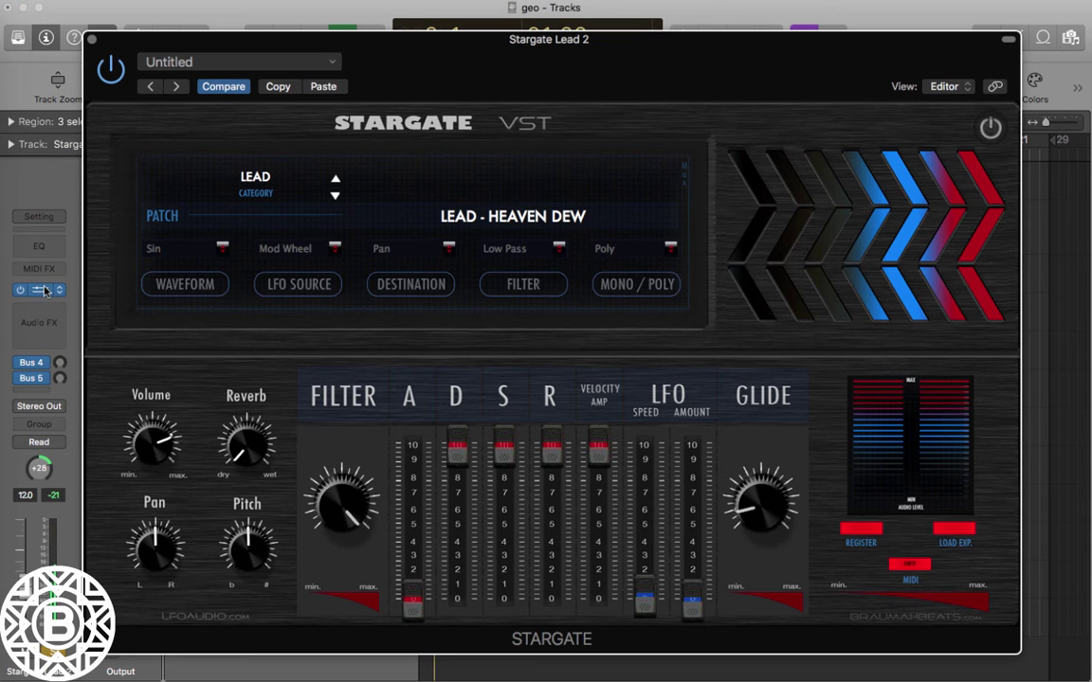
pyautogui.click(91, 38)
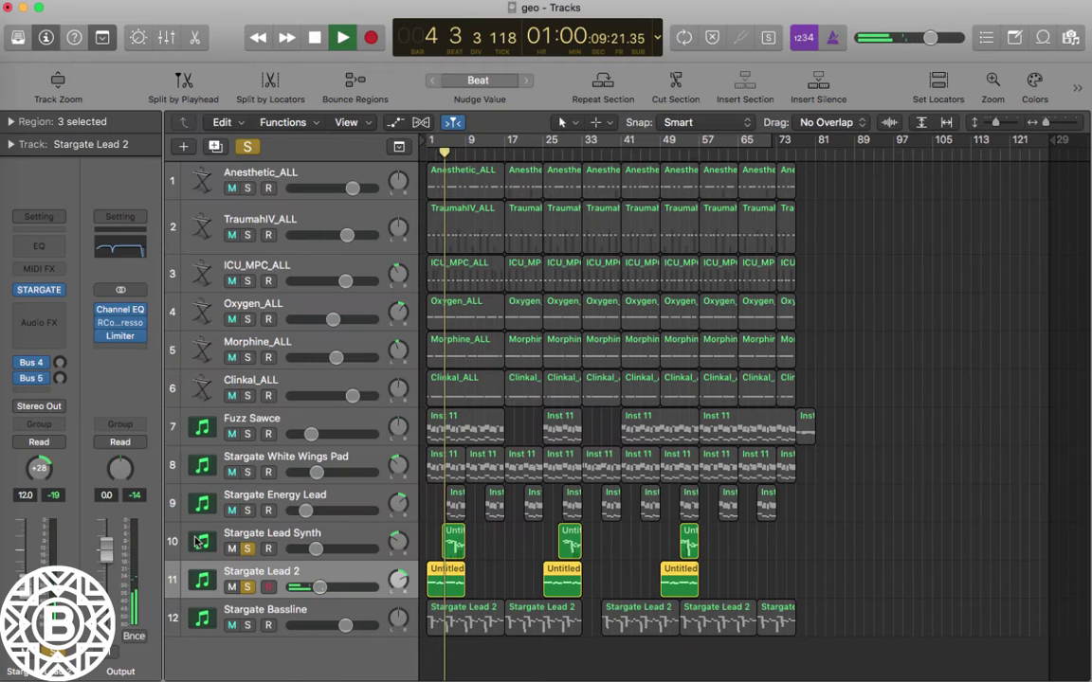
# Check the Stargate Lead Synth track's instrument patch during playback, stop the playback and close the instrument window.
pyautogui.press('Up')
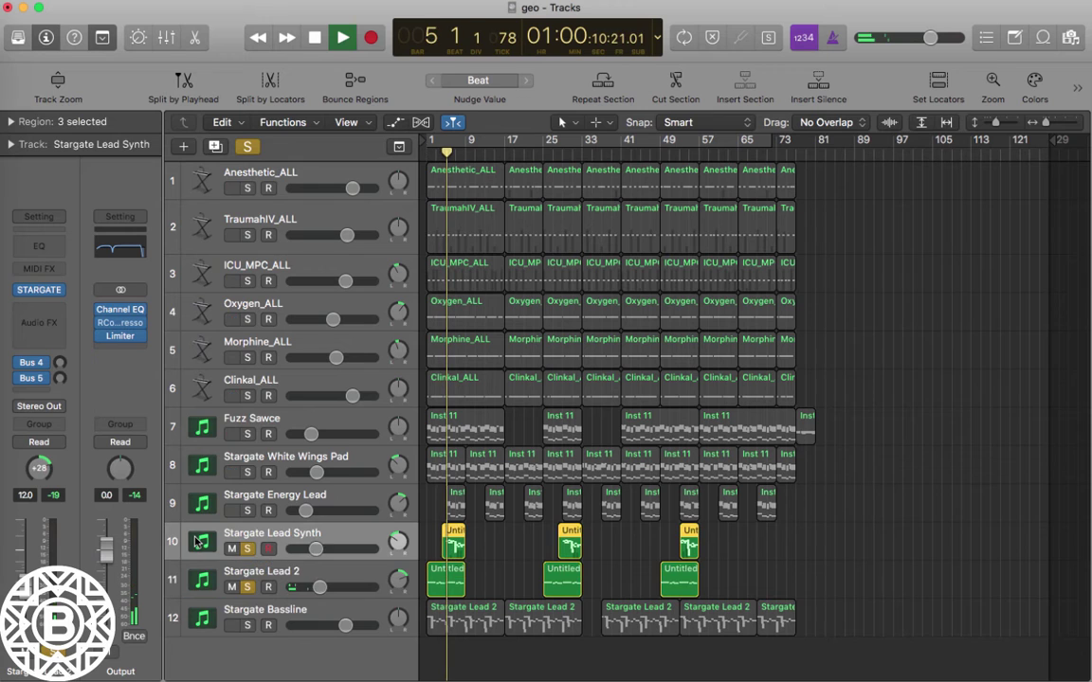
pyautogui.click(40, 290)
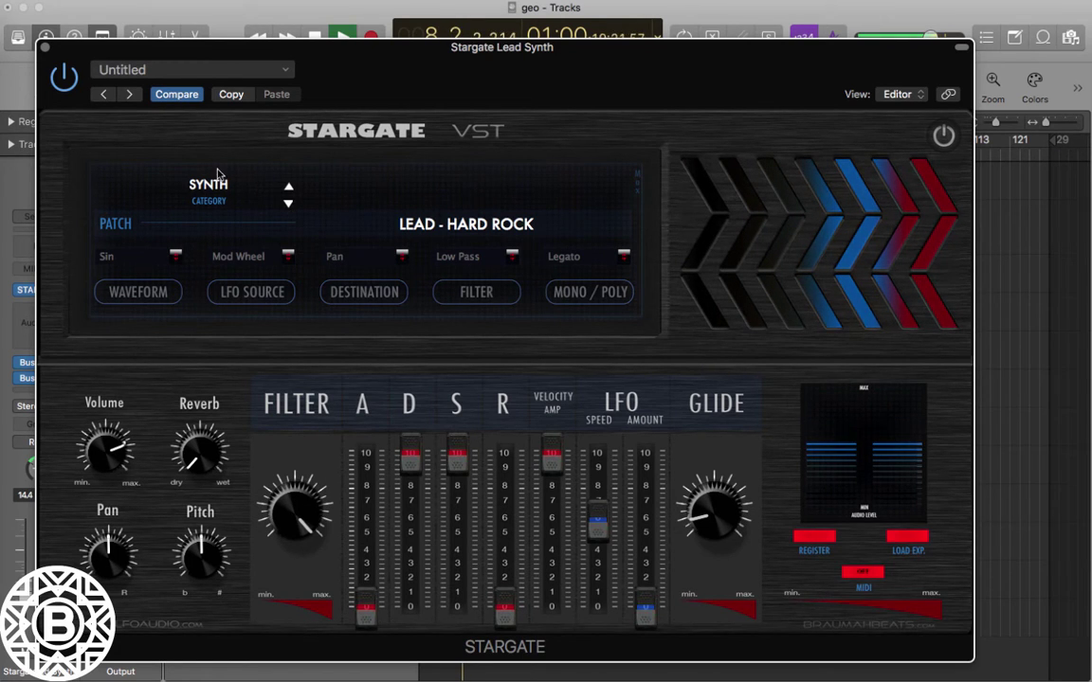
pyautogui.press('space')
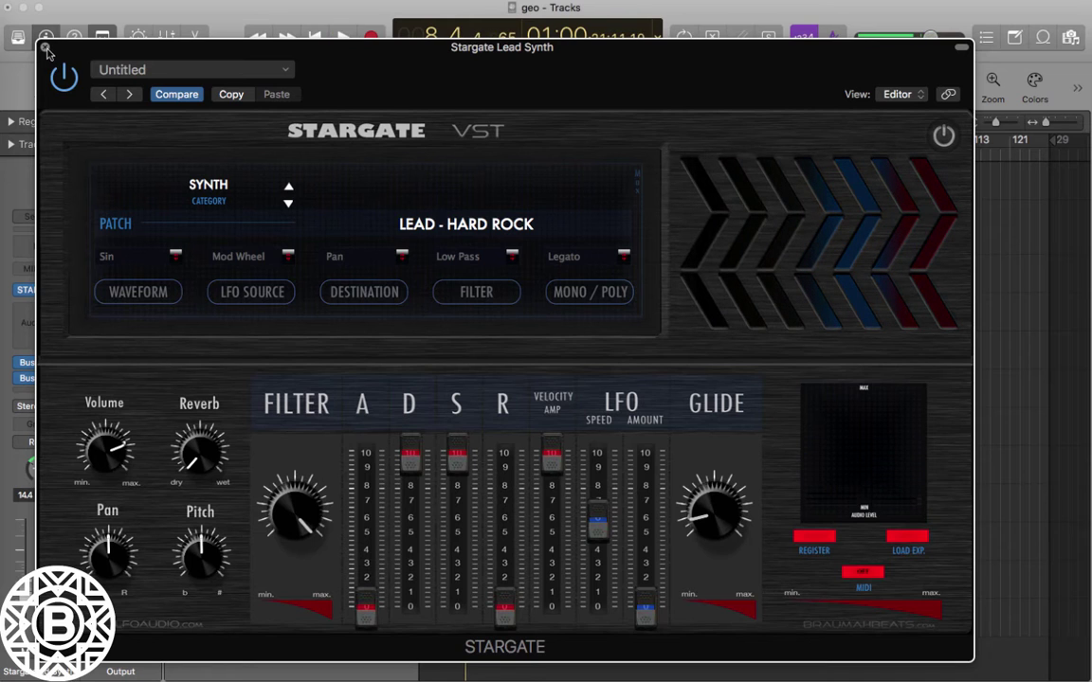
pyautogui.click(46, 47)
pyautogui.click(43, 40)
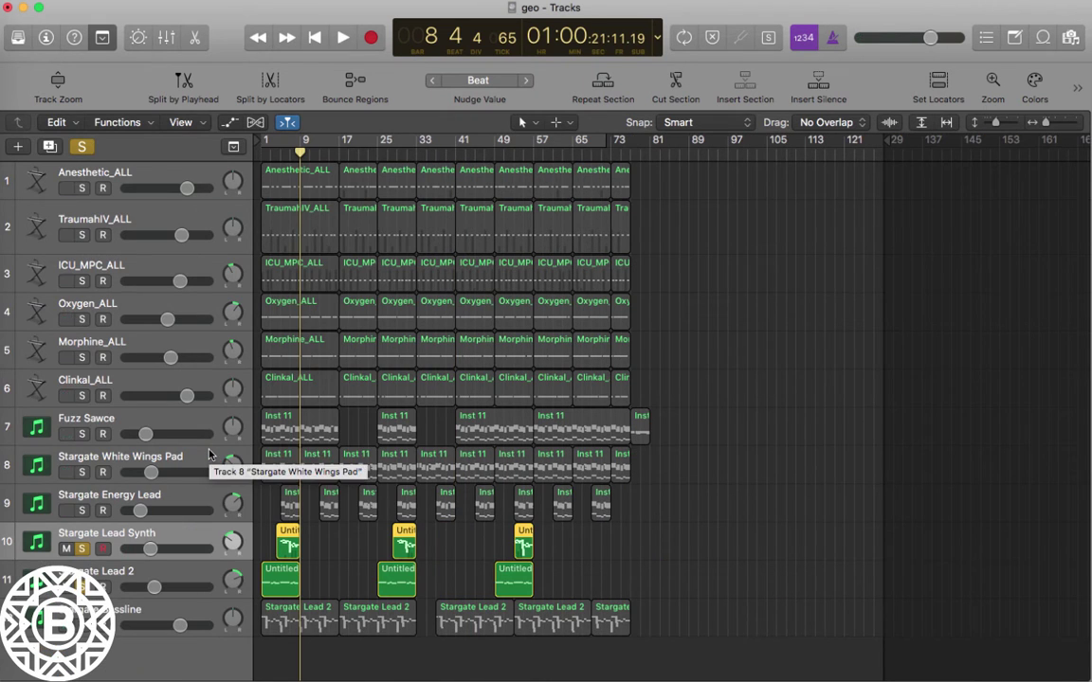
# Take the Stargate Lead Synth and Stargate Lead 2 tracks out of solo and solo the Stargate Bassline track instead.
pyautogui.click(83, 549)
pyautogui.click(78, 550)
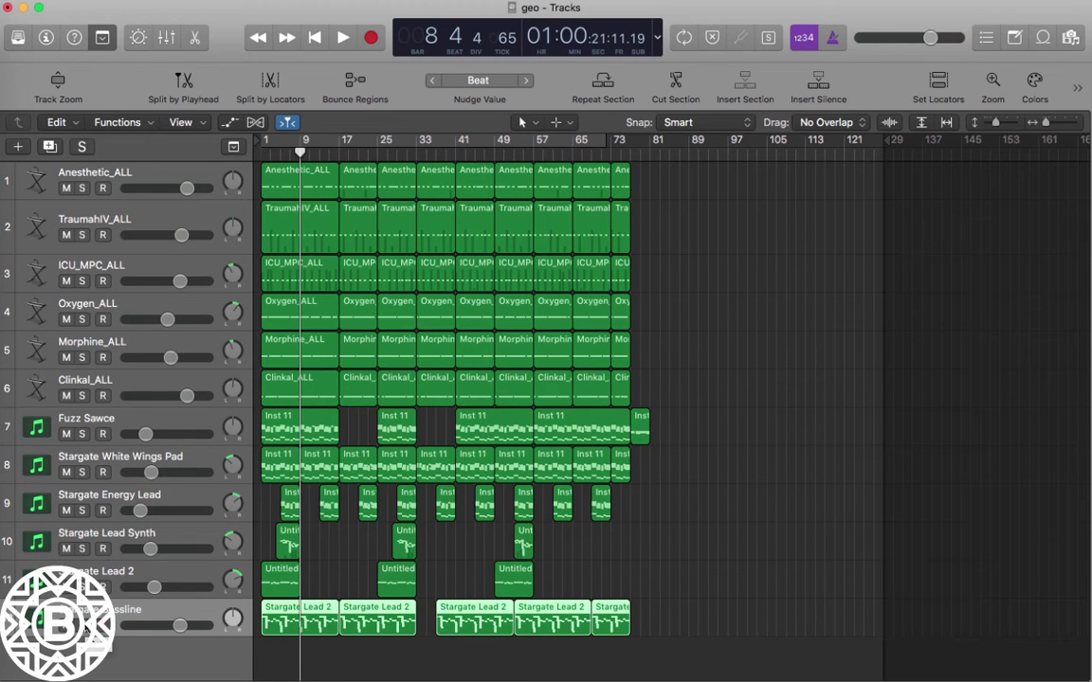
pyautogui.click(84, 626)
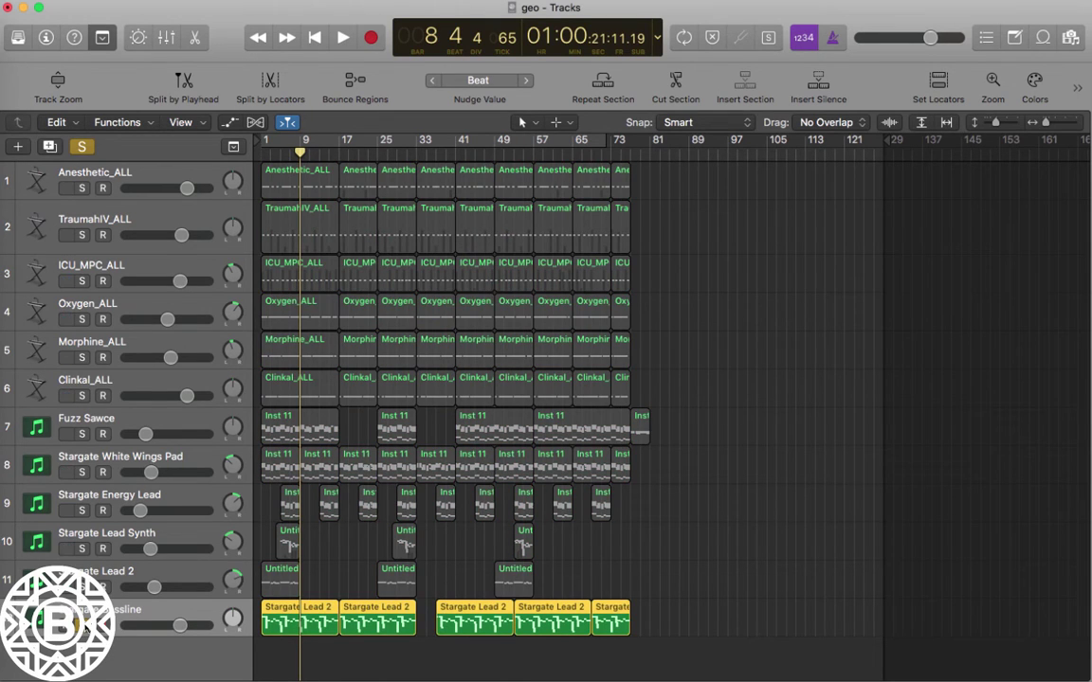
# Bring back the inspector and examine the Stargate Bassline instrument's patch, moving its window fully into view and closing it.
pyautogui.click(46, 37)
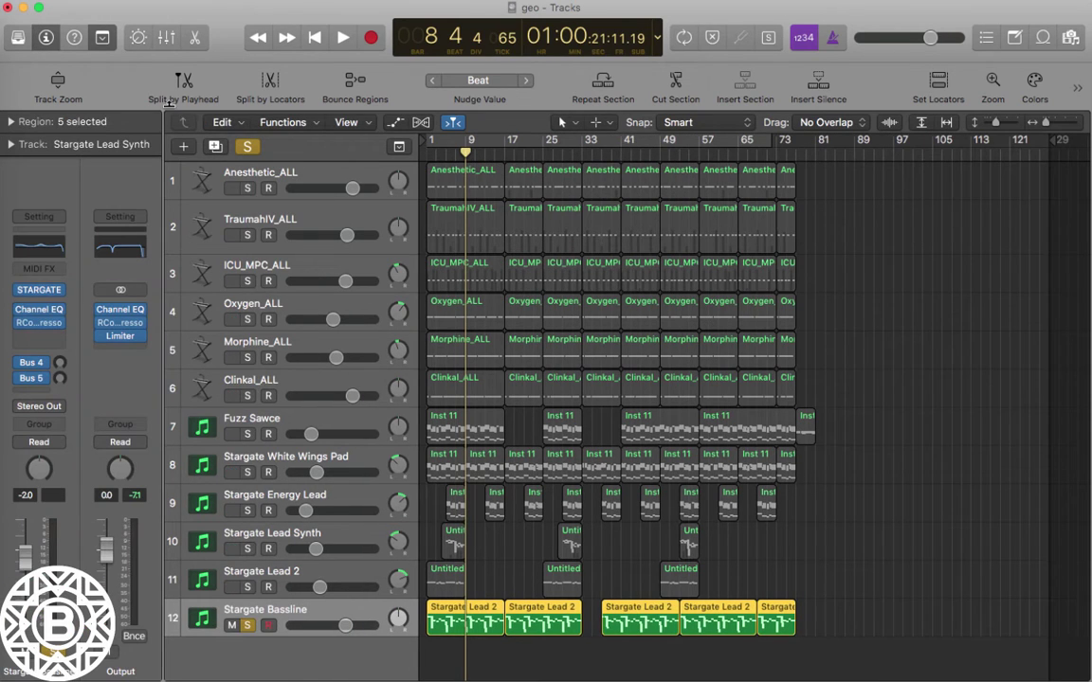
pyautogui.moveTo(40, 292)
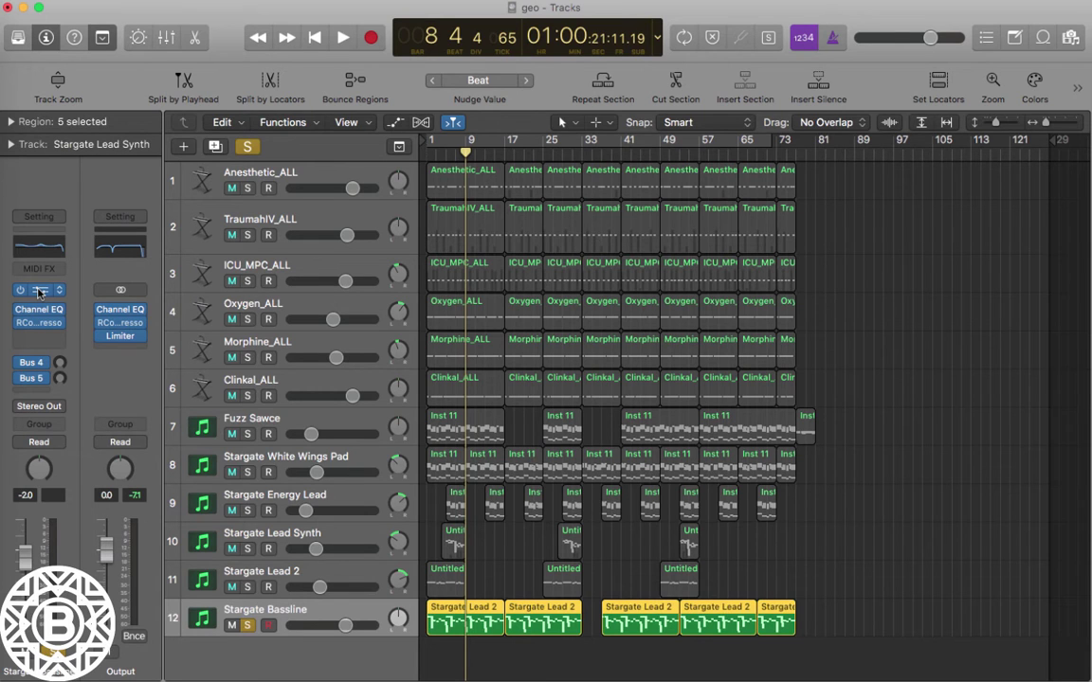
pyautogui.click(40, 292)
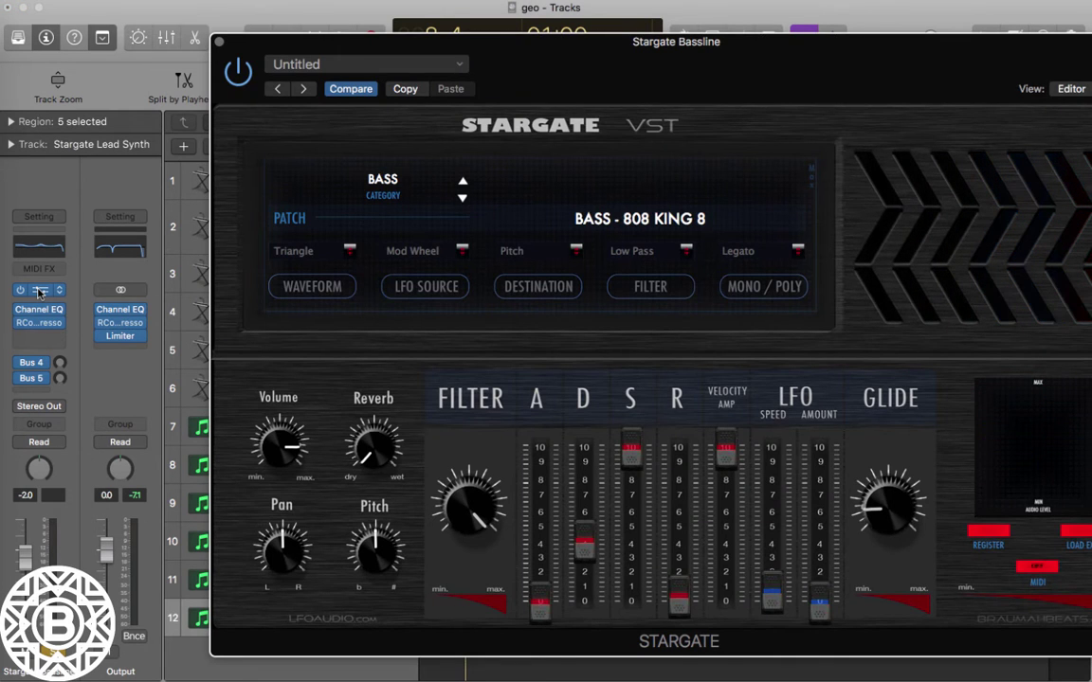
pyautogui.moveTo(471, 42); pyautogui.dragTo(318, 7)
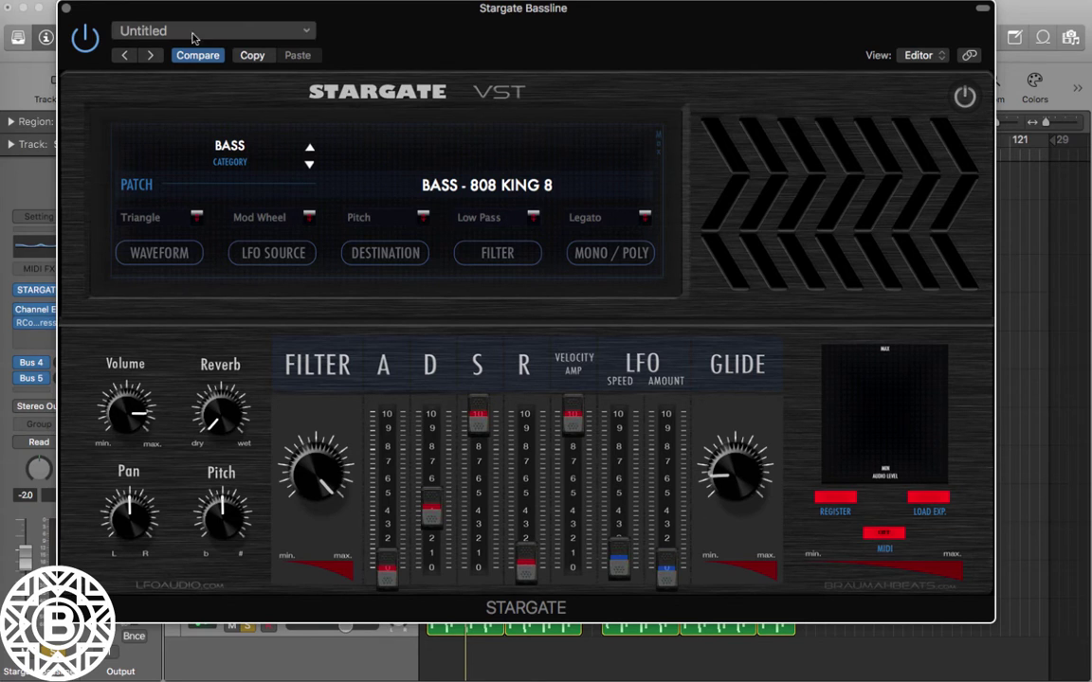
pyautogui.click(65, 12)
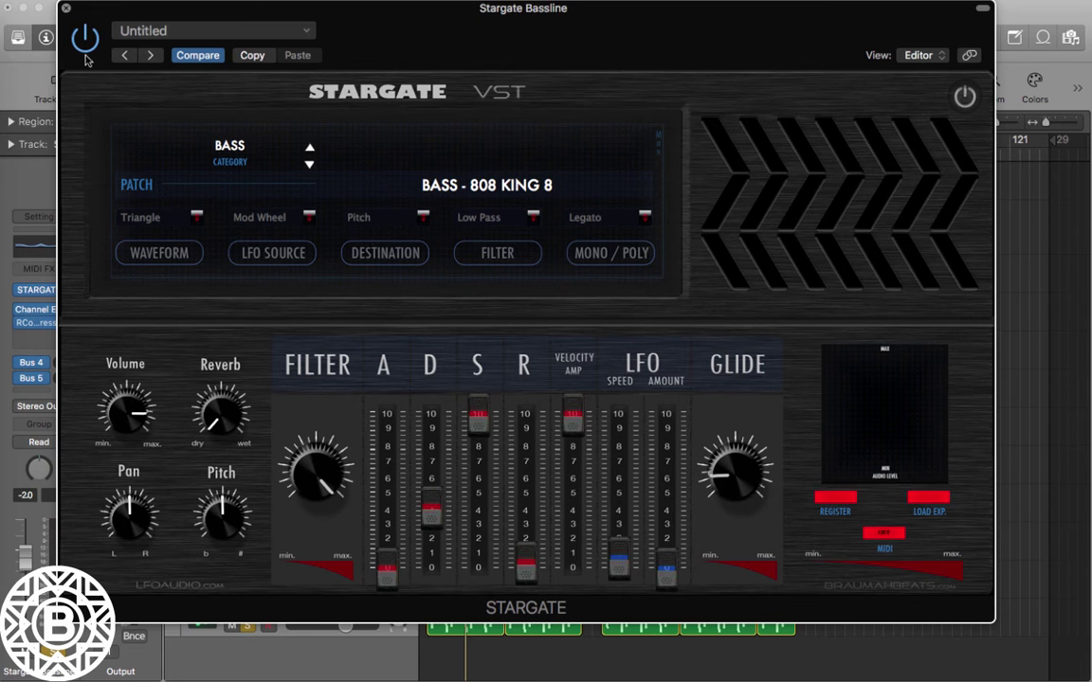
# Select the Stargate Bassline track, play it soloed from the start, stop playback and take it out of solo.
pyautogui.click(279, 356)
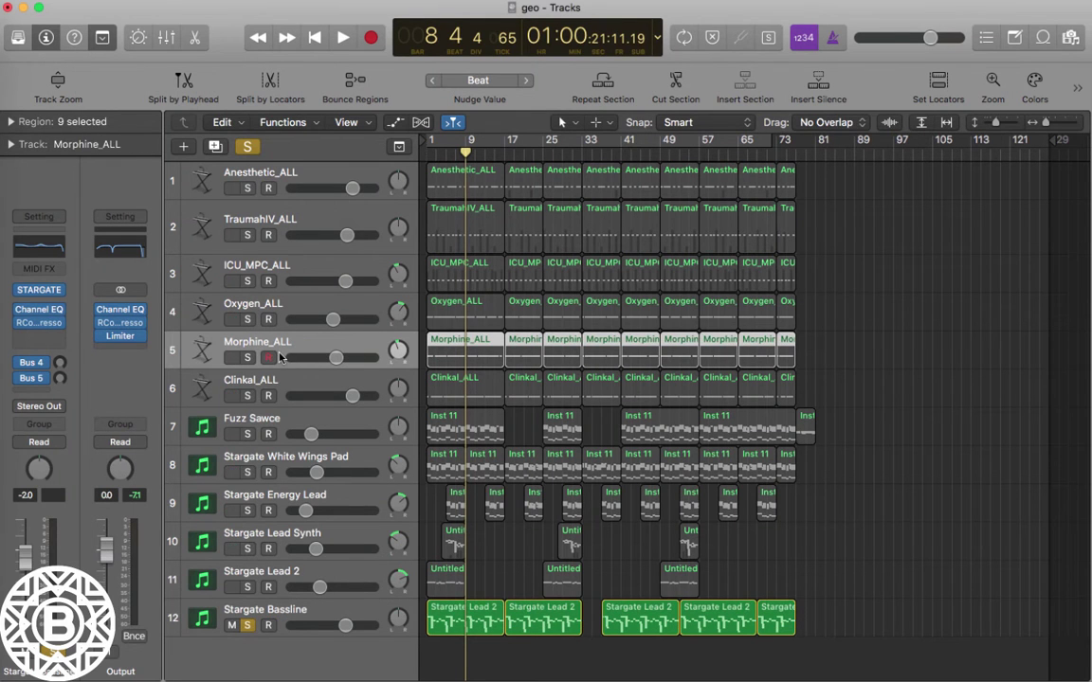
pyautogui.click(294, 617)
pyautogui.press('Return')
pyautogui.press('space')
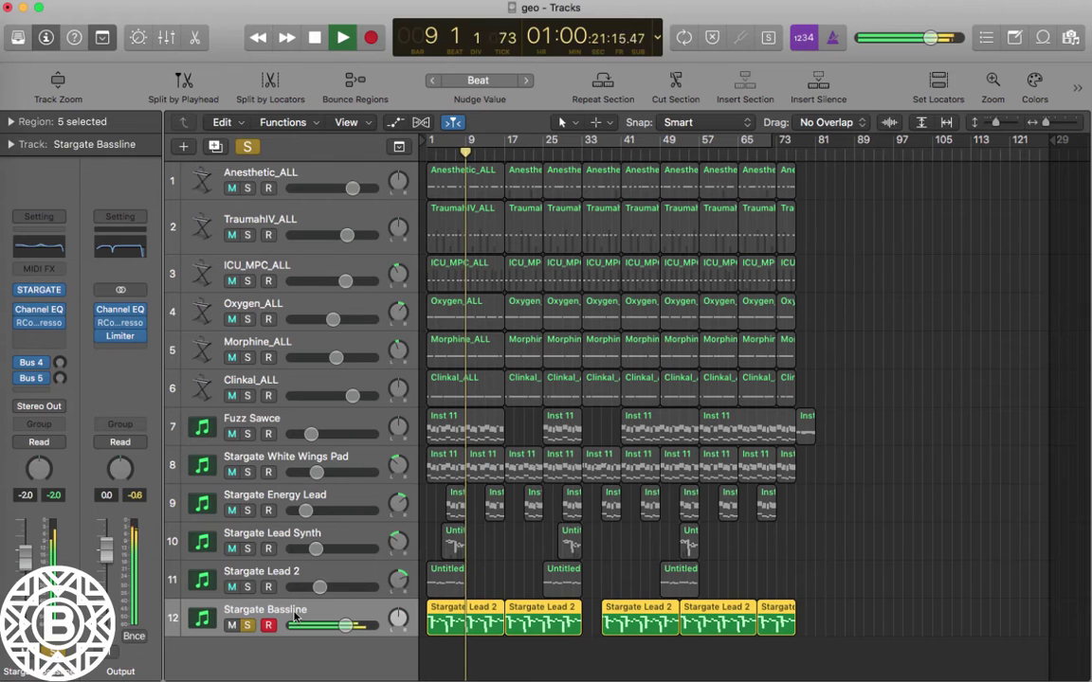
pyautogui.press('space')
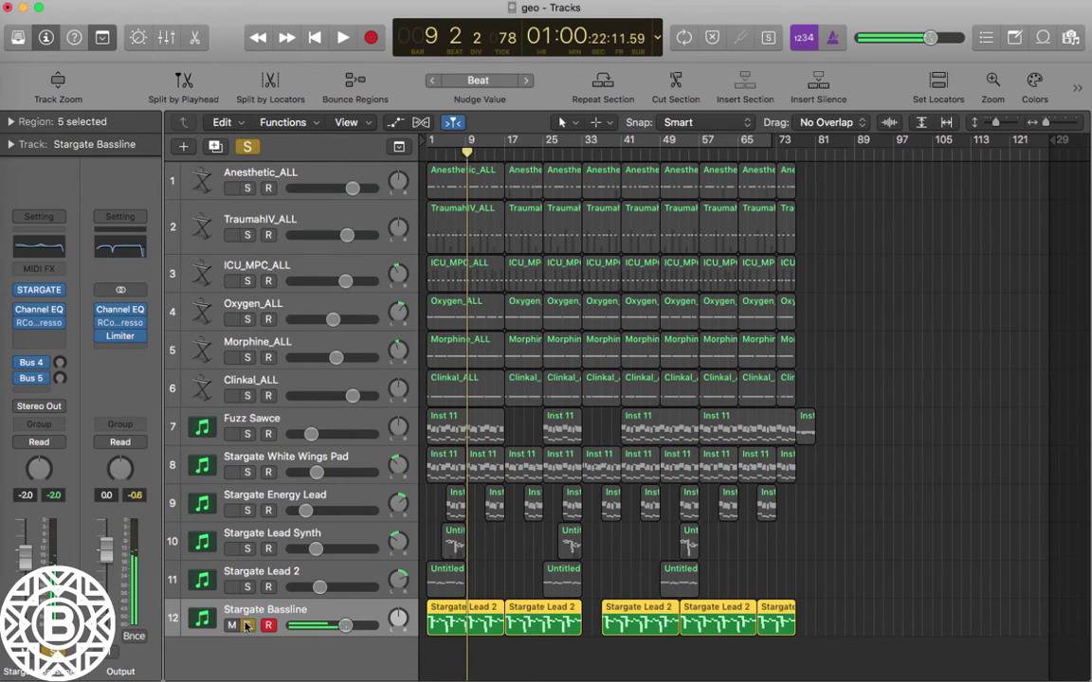
pyautogui.hotkey('ctrl', 's')
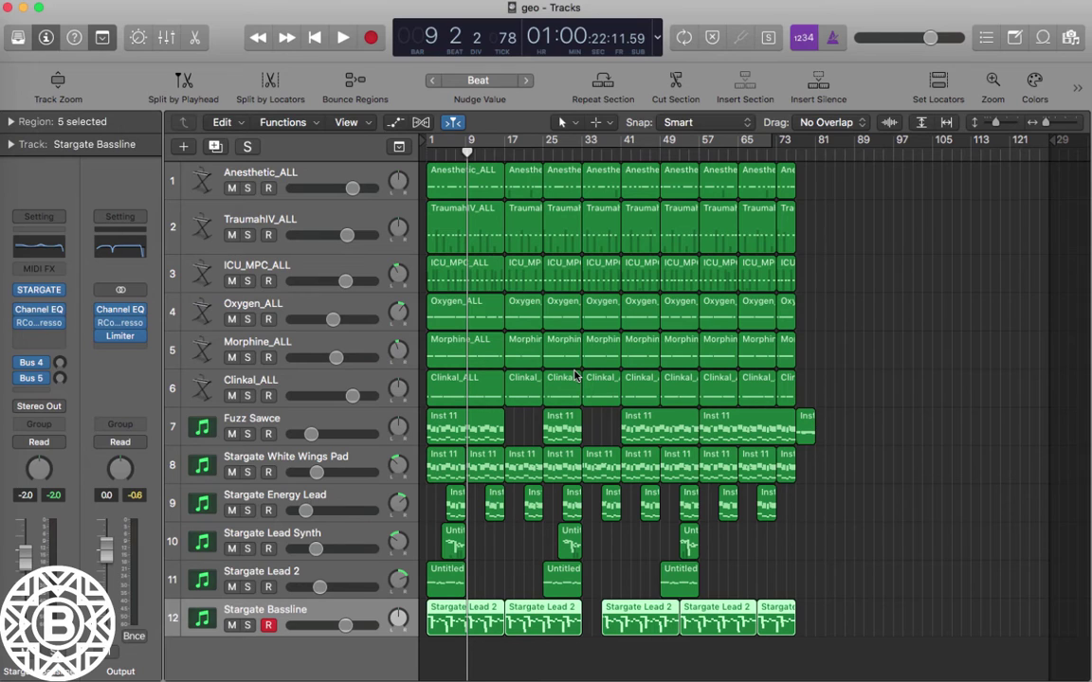
# Examine the Stargate White Wings Pad instrument's patch, close its window and return the playhead to the start of the song.
pyautogui.click(316, 459)
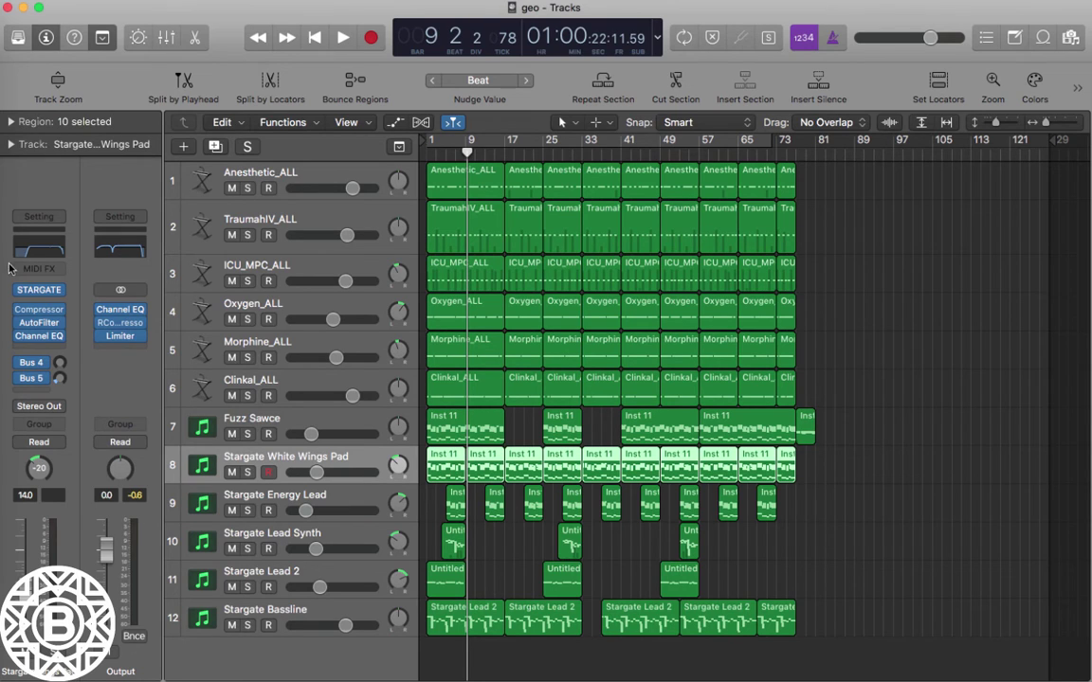
pyautogui.moveTo(38, 290)
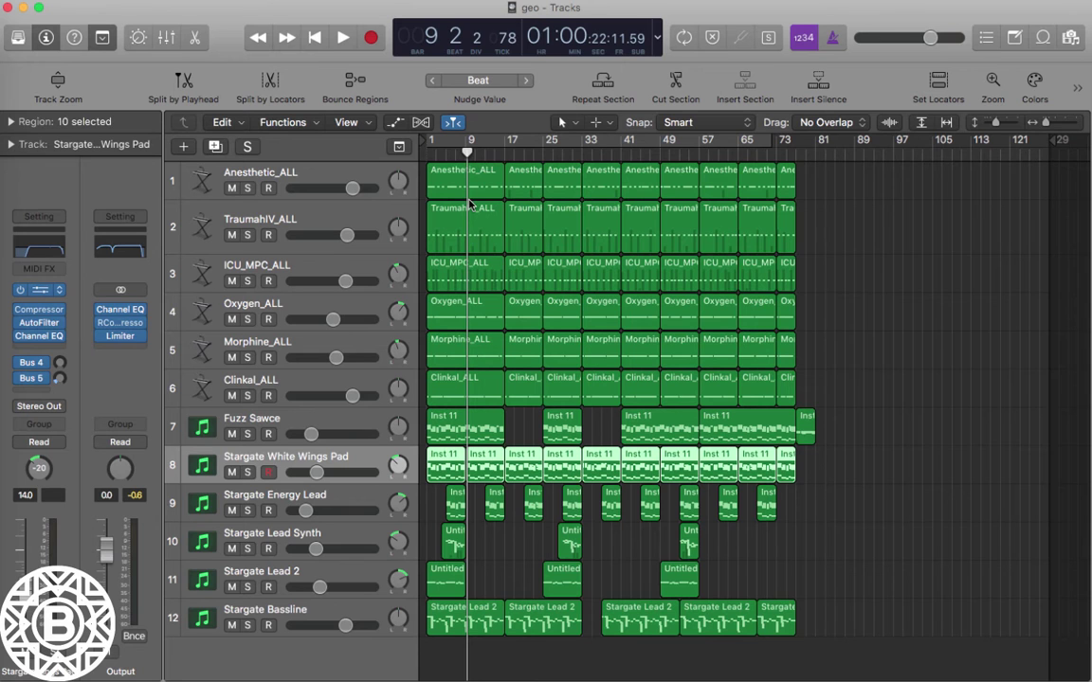
pyautogui.click(60, 285)
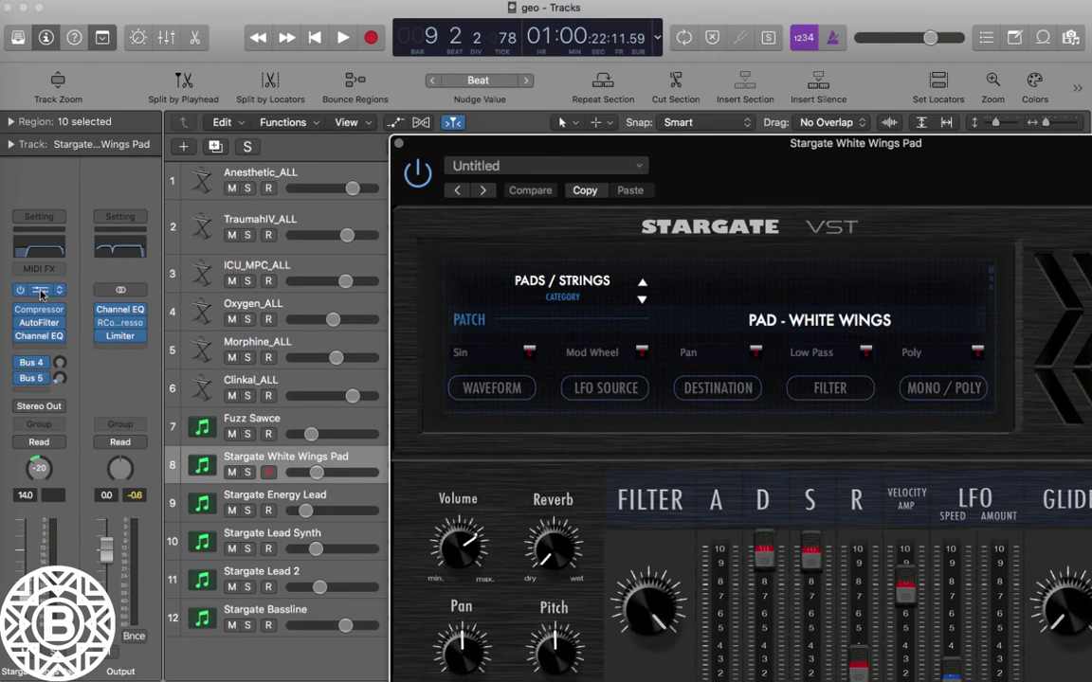
pyautogui.moveTo(637, 140); pyautogui.dragTo(374, 44)
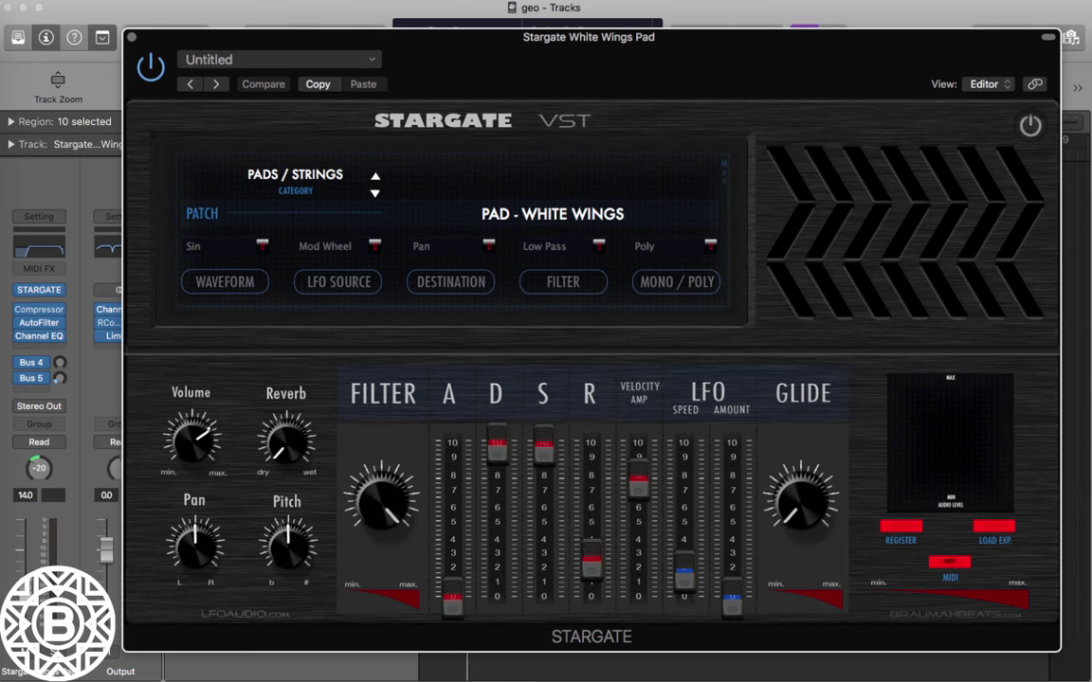
pyautogui.click(132, 39)
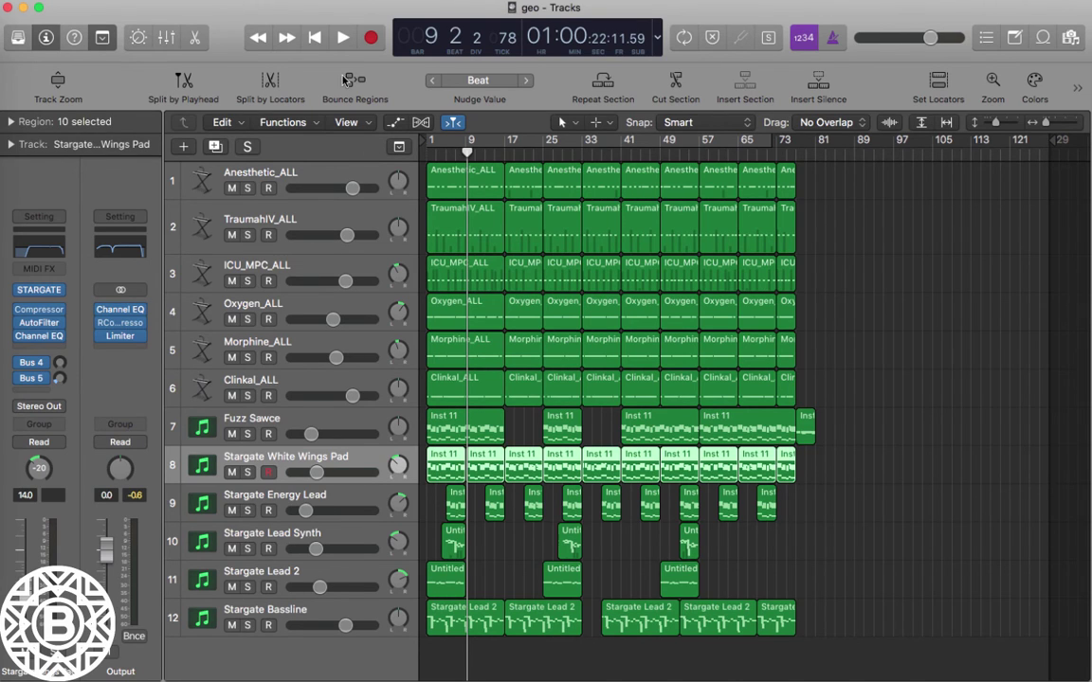
pyautogui.click(316, 37)
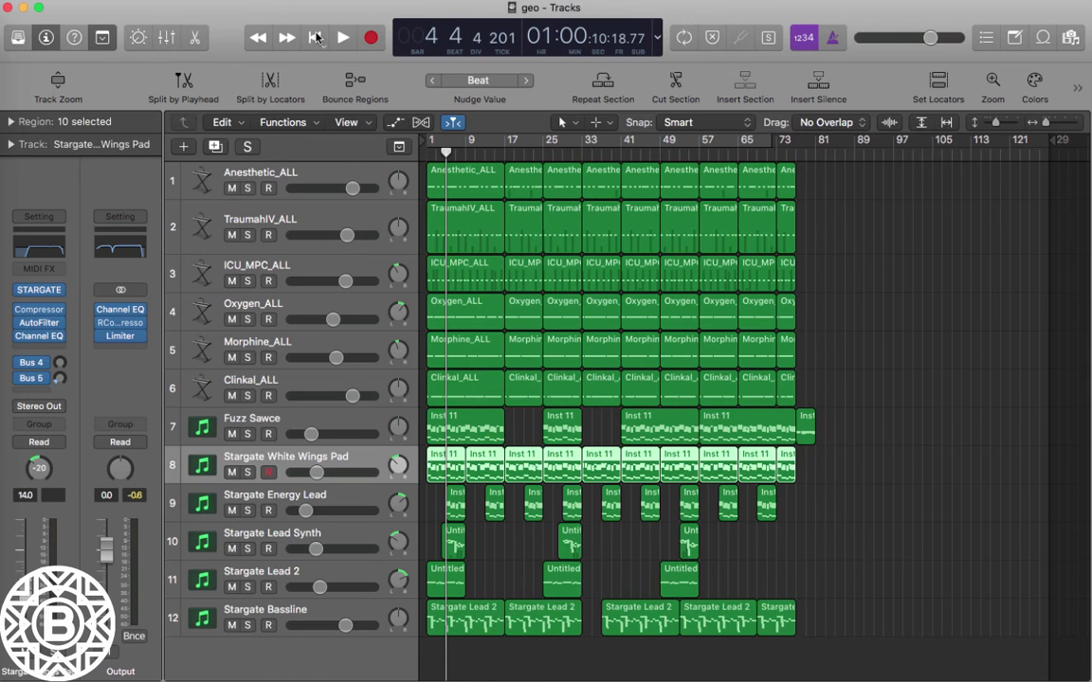
pyautogui.click(316, 38)
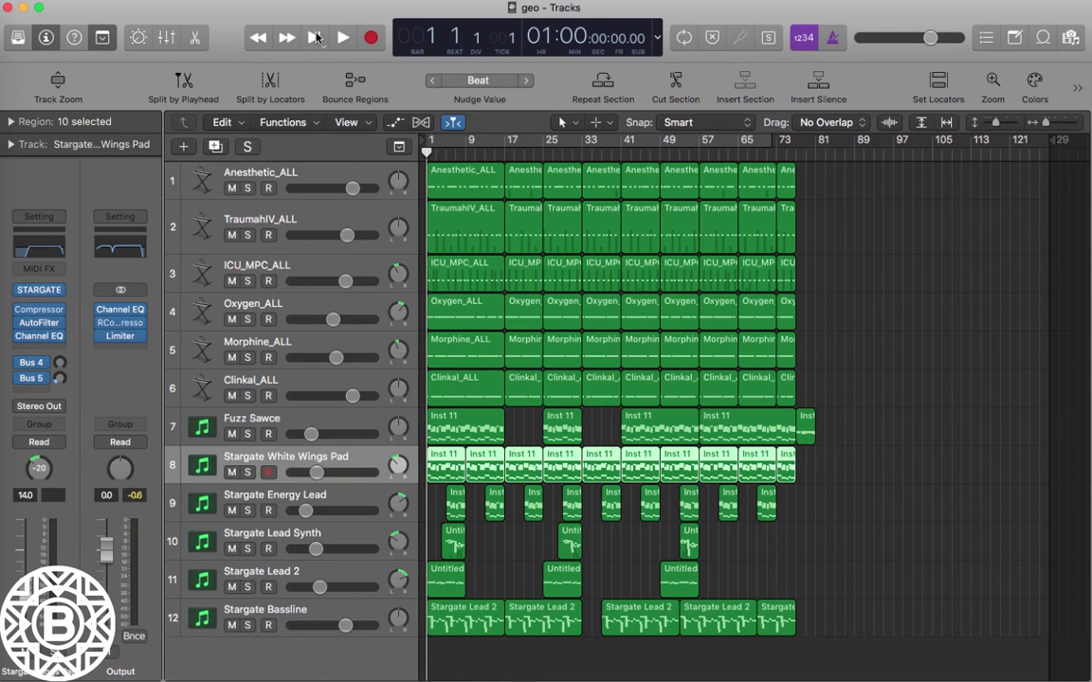